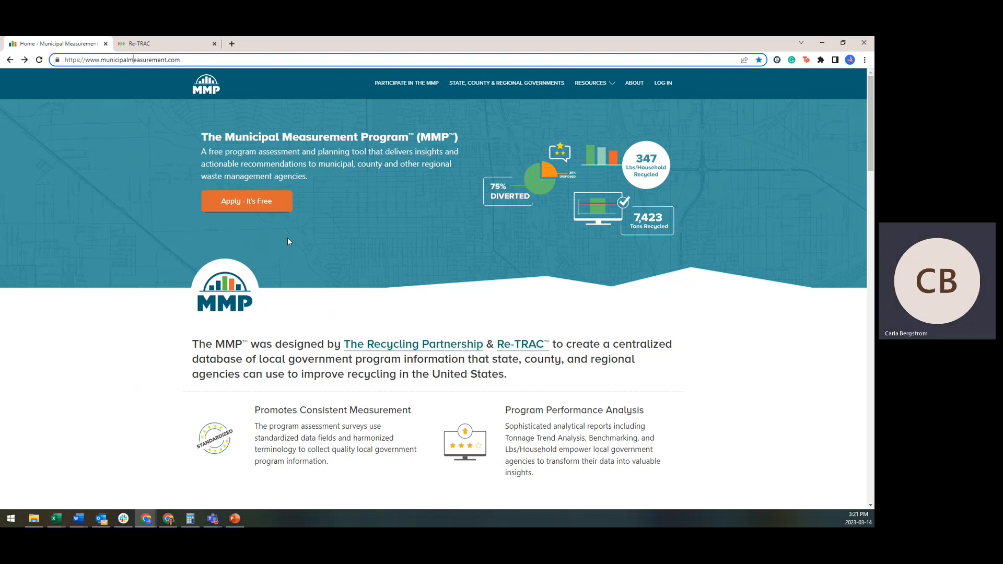
Step: Review the Municipal Measurement Program home page, its How It Works section and the site's participation, government and resources entries
scroll(288, 242, down, 10)
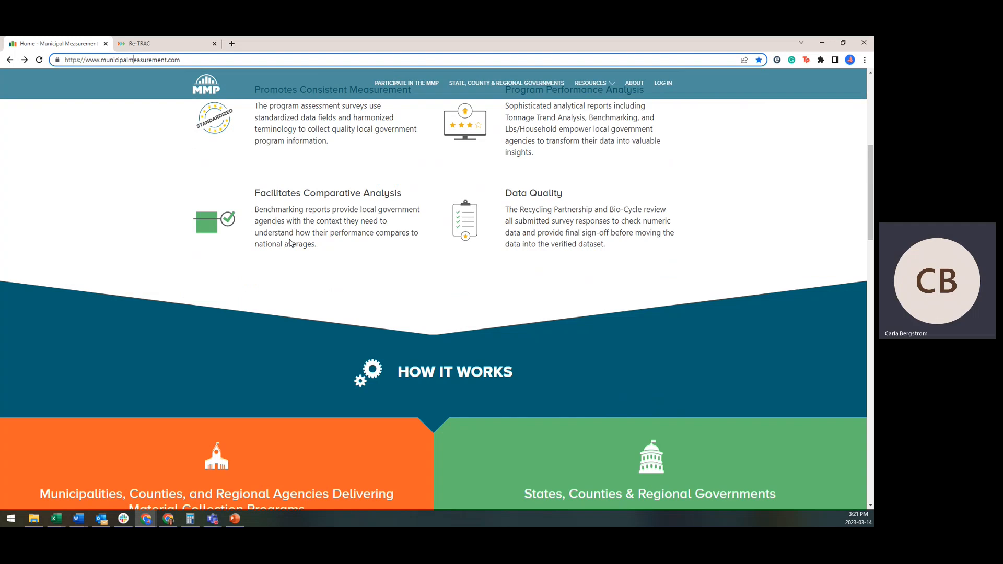
scroll(290, 241, down, 2)
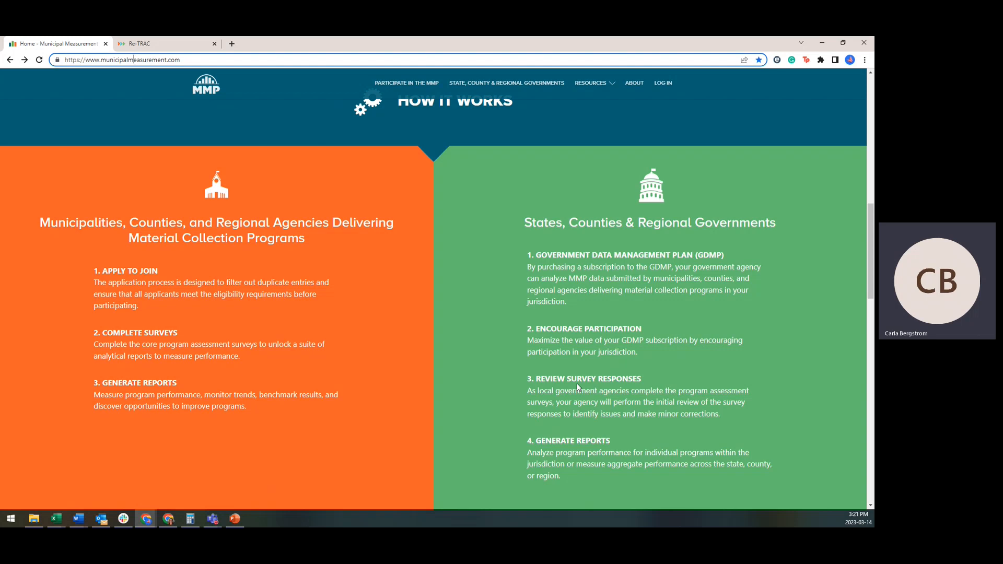
scroll(577, 383, down, 2)
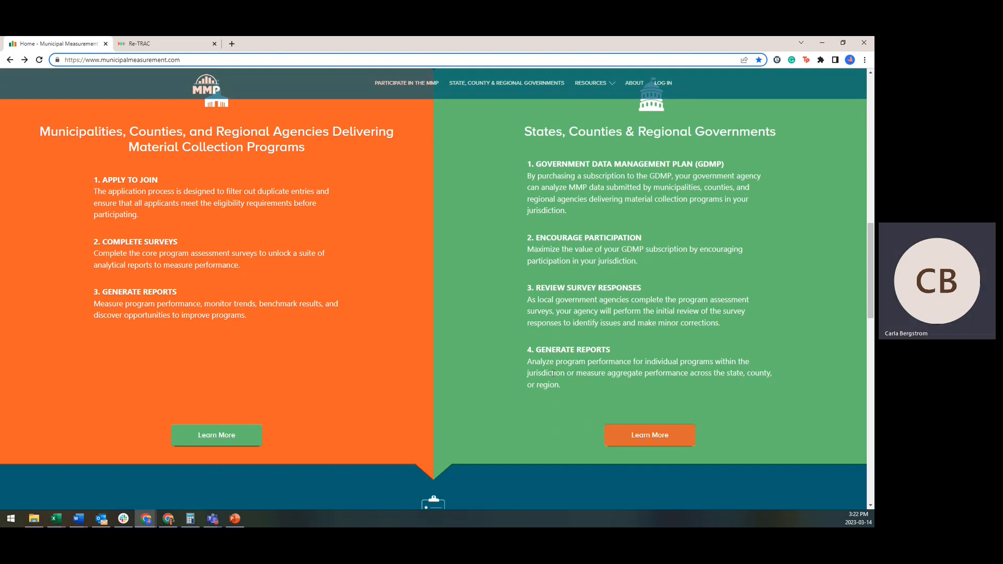
scroll(553, 372, up, 2)
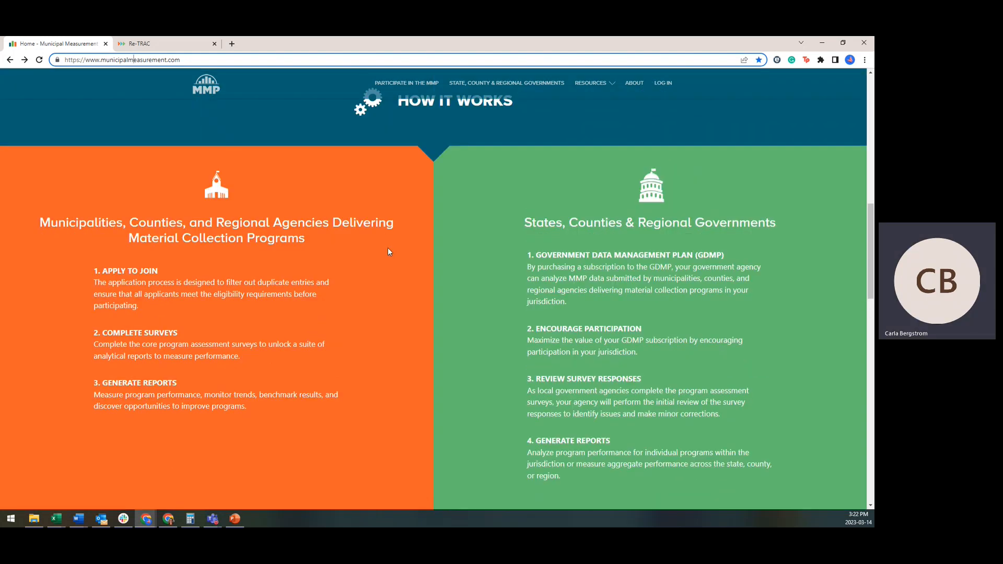
scroll(388, 247, up, 4)
scroll(424, 252, down, 1)
click(407, 89)
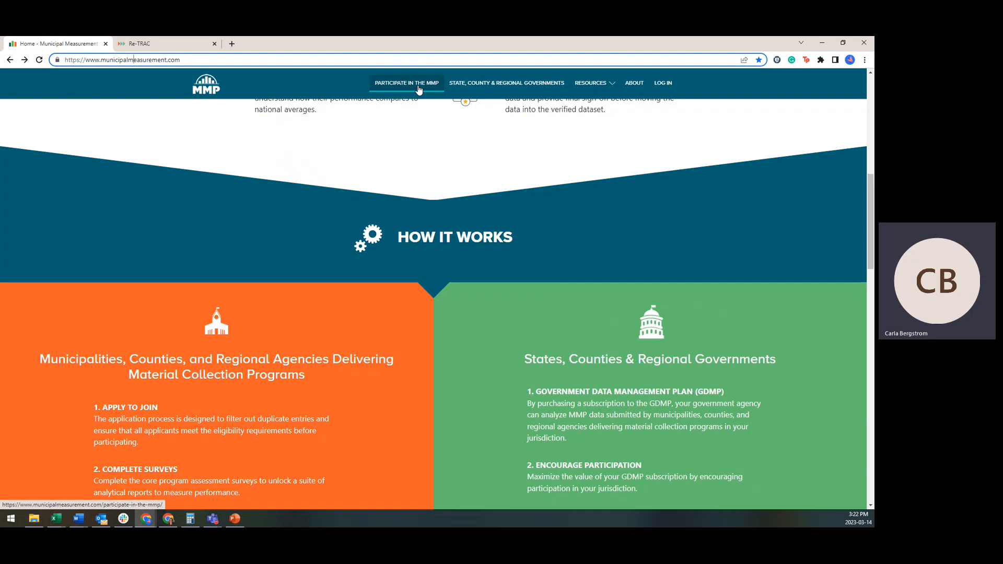
click(494, 89)
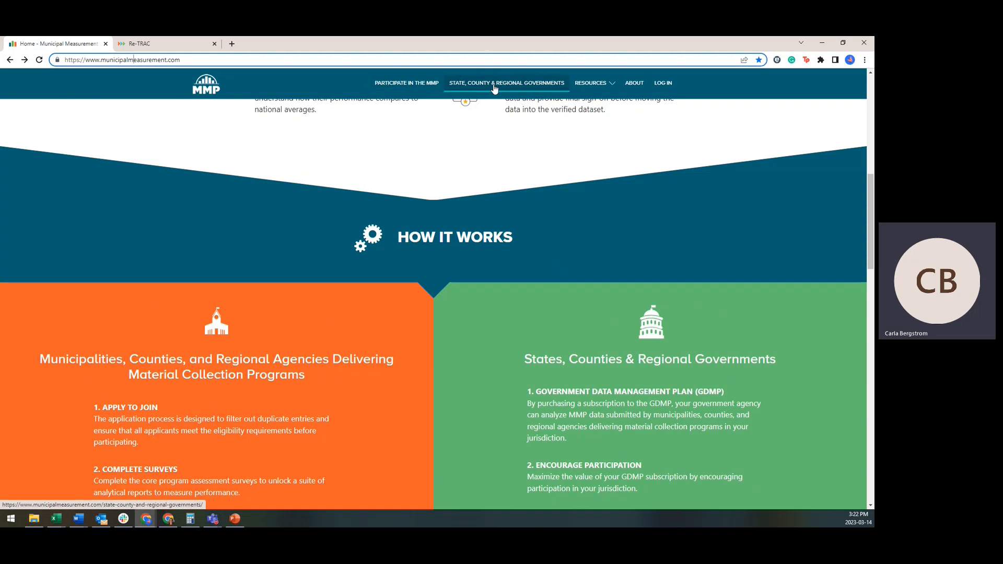
mouse_move(598, 87)
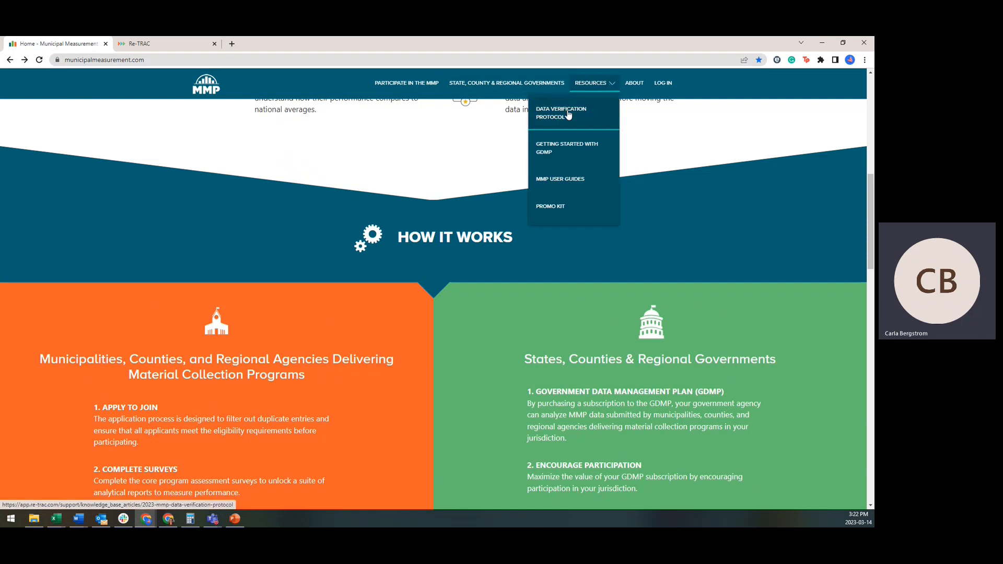
click(562, 182)
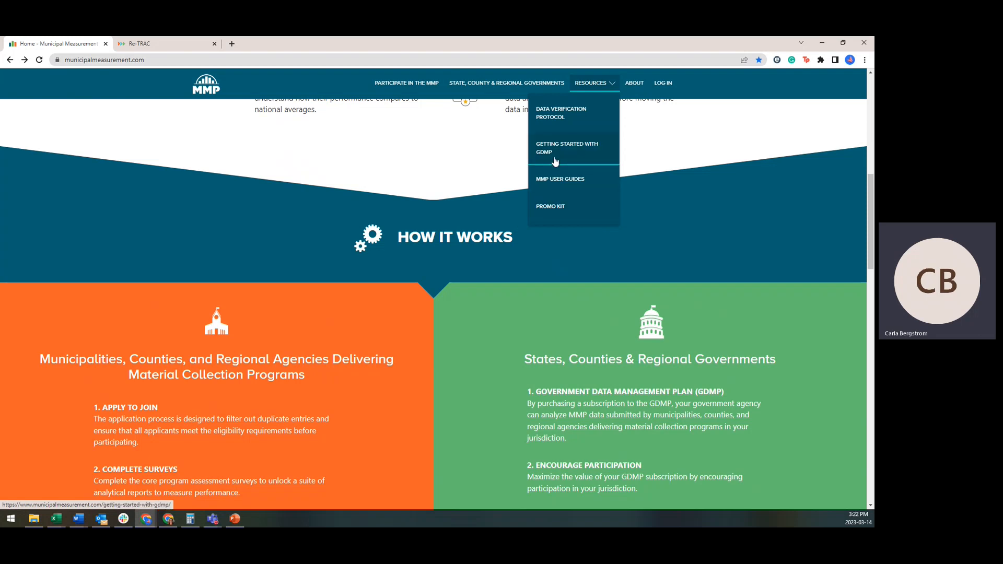
Step: Go to the Re-TRAC login page and log in with the prefilled MMP test account
click(664, 84)
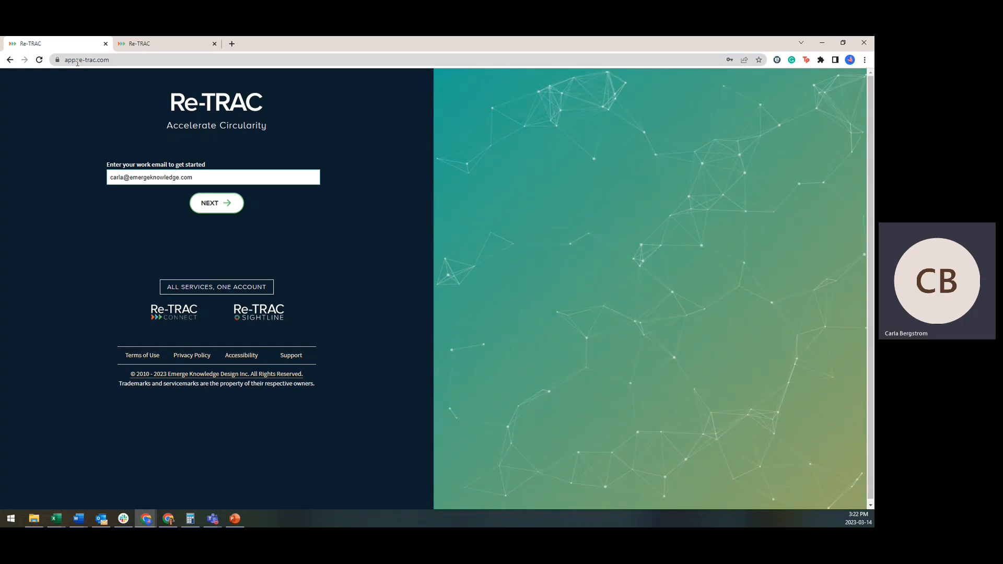
click(144, 45)
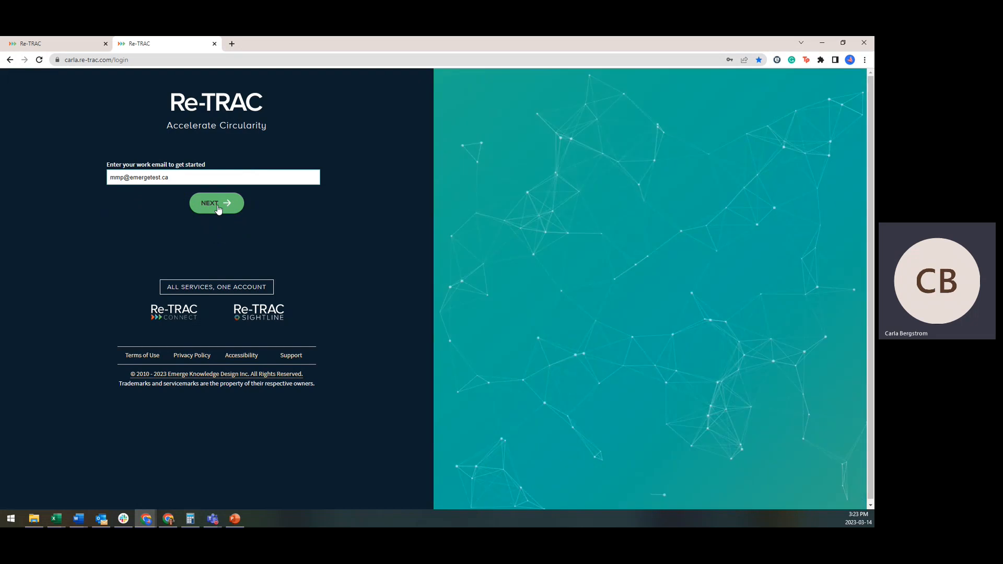
click(219, 209)
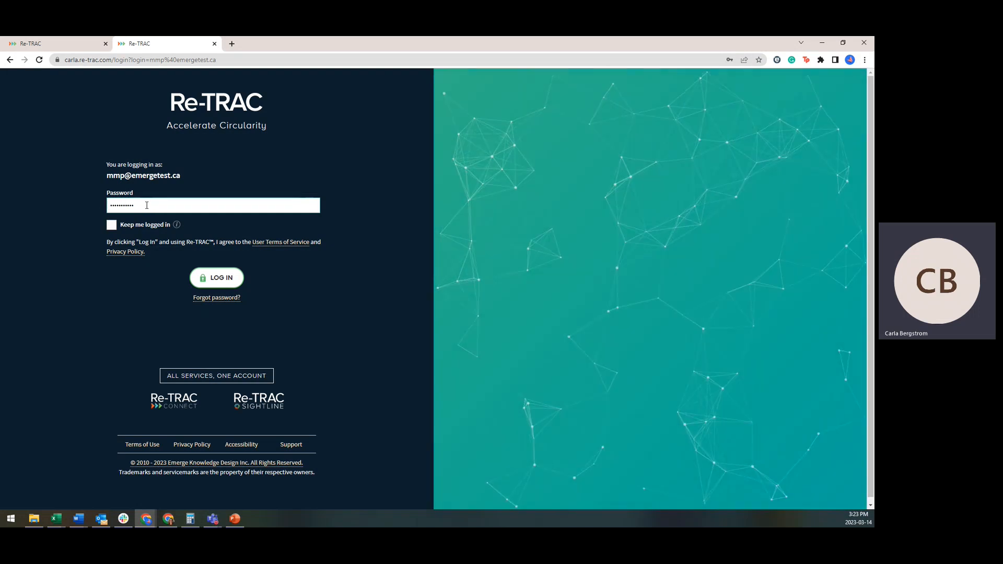
click(216, 278)
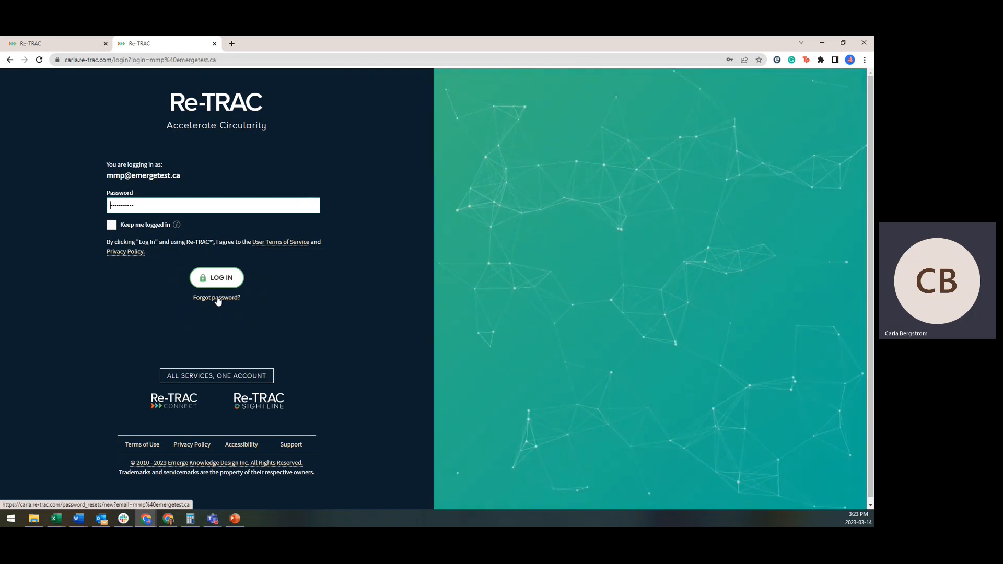
click(213, 283)
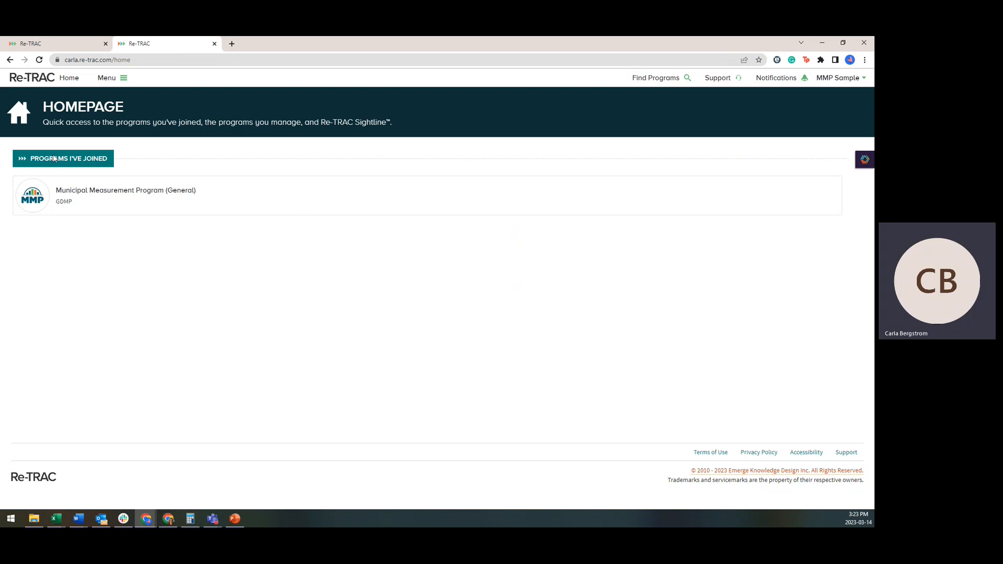
Step: Open the Municipal Measurement Program (General) and enter the Sample City member's workspace
click(40, 203)
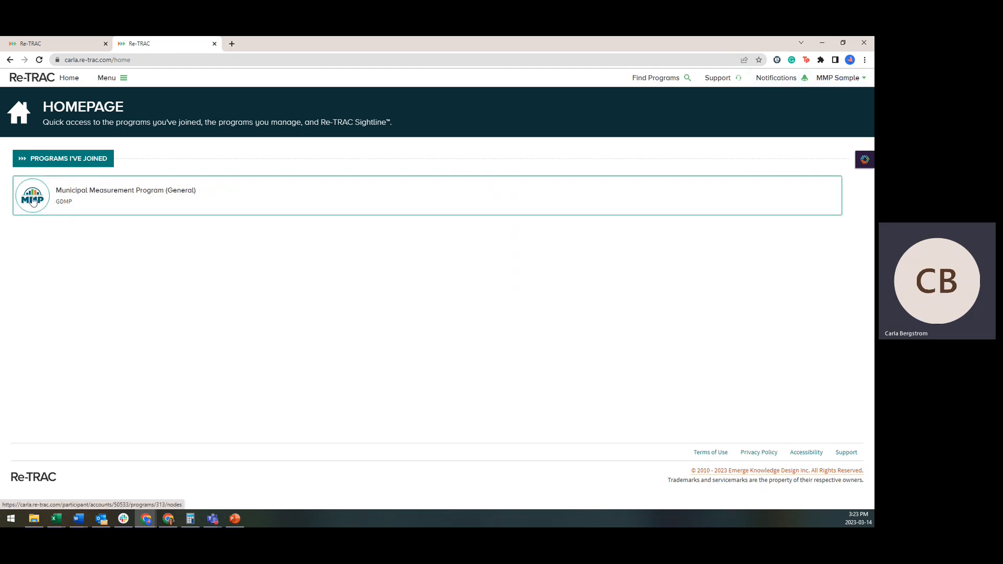
click(127, 209)
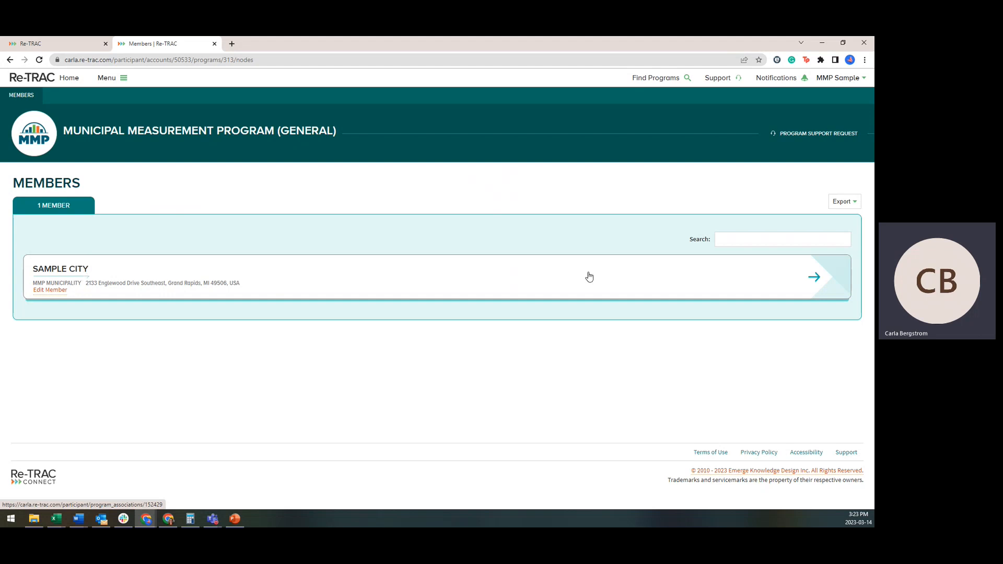
click(277, 282)
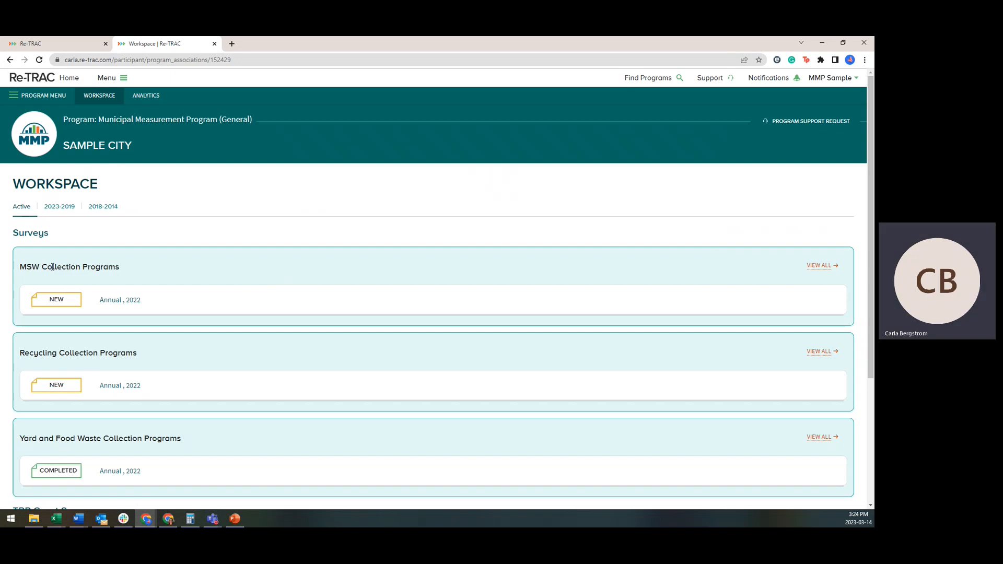
Step: Look over the workspace's survey list and statuses, and open the new Annual 2022 MSW Collection Programs survey
click(74, 354)
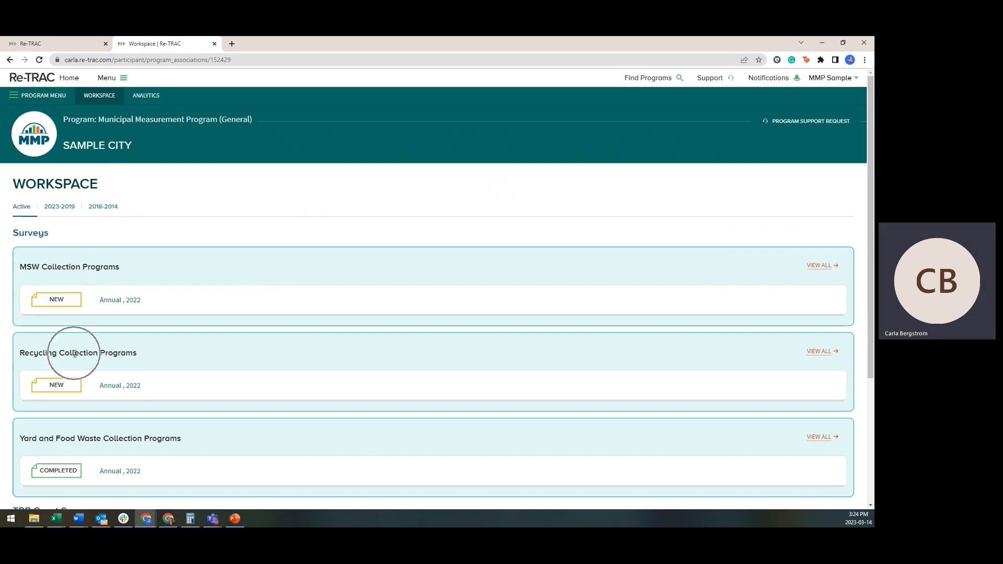
click(66, 440)
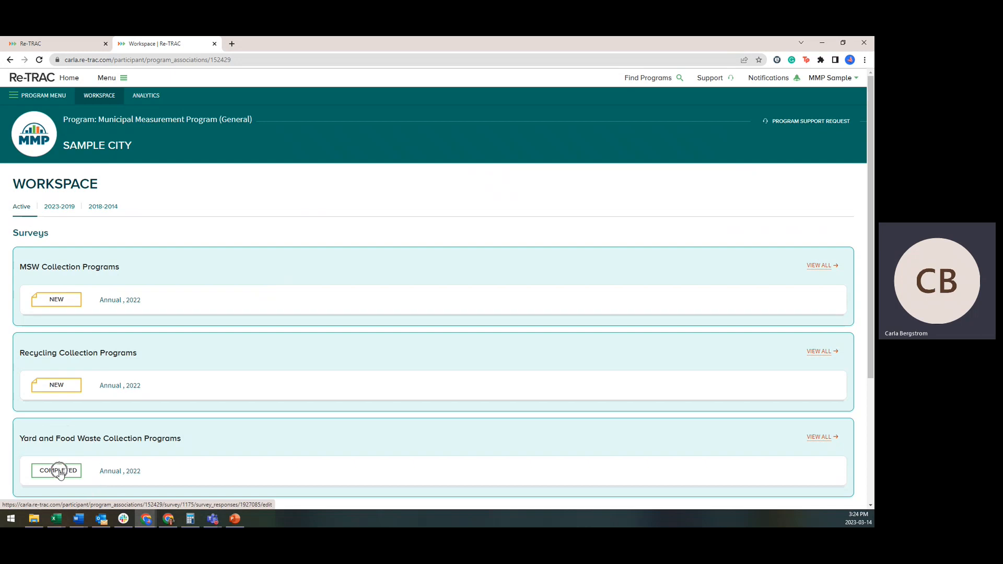
click(55, 302)
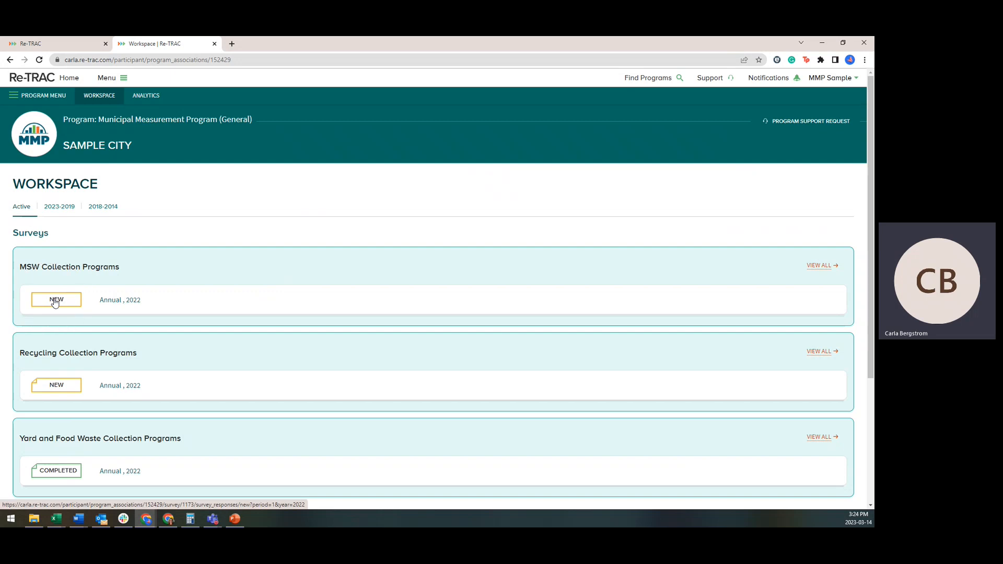
click(69, 302)
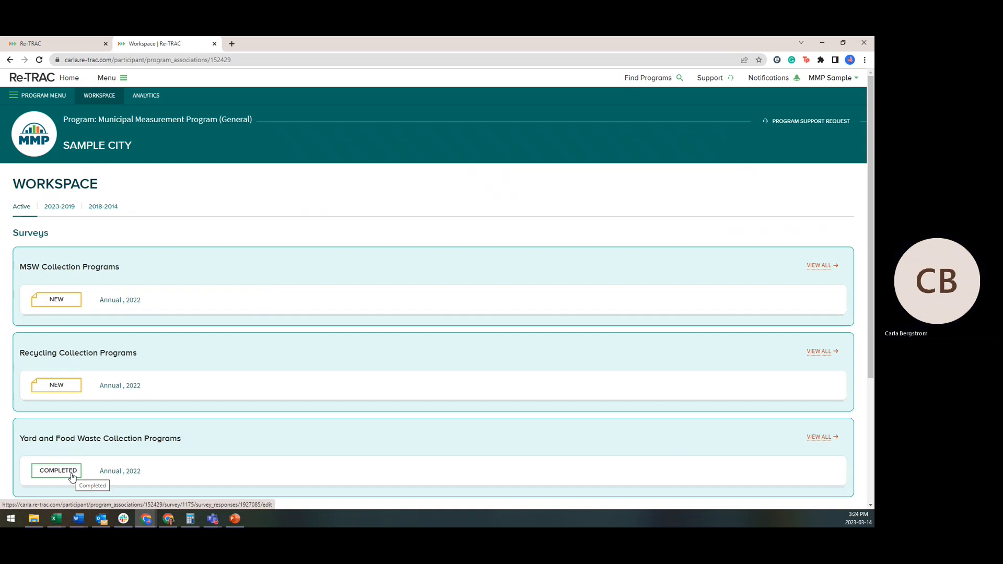
click(56, 211)
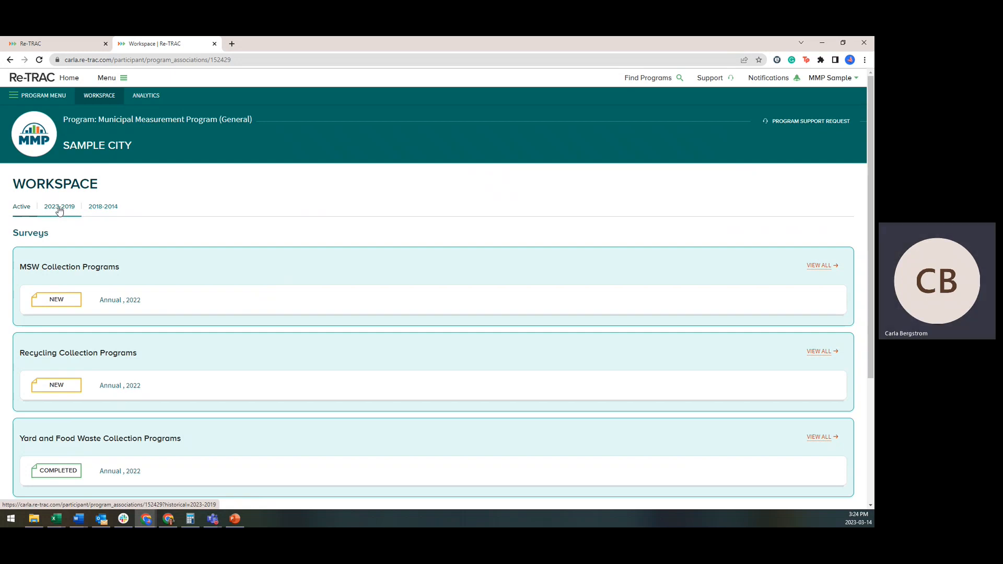
click(70, 303)
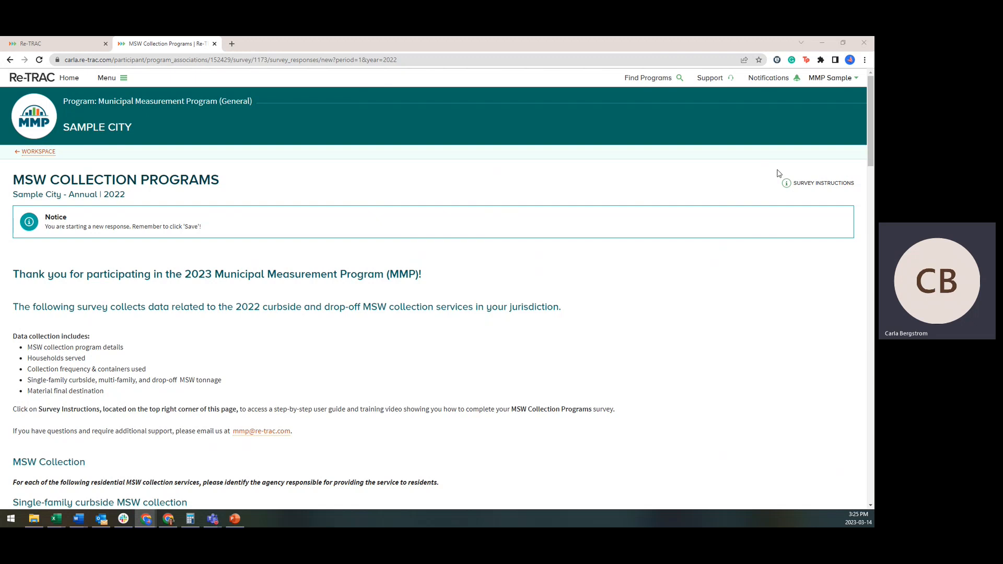
Step: Read the survey's introduction and its Survey Instructions, including the reference to the MSW Collection Programs User Guide
mouse_move(870, 155)
mouse_down()
mouse_move(870, 168)
mouse_move(870, 154)
mouse_up()
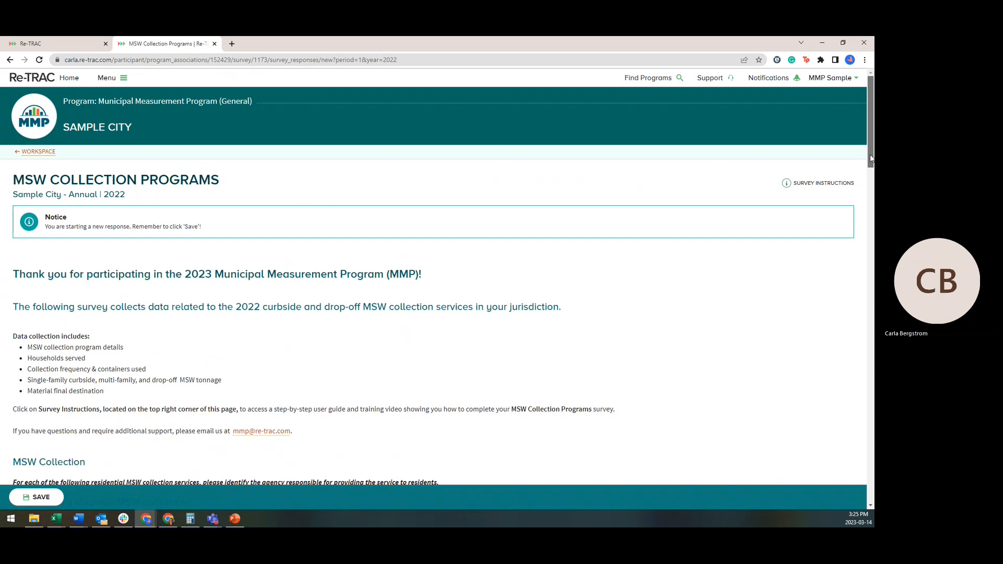
drag(870, 154, 870, 167)
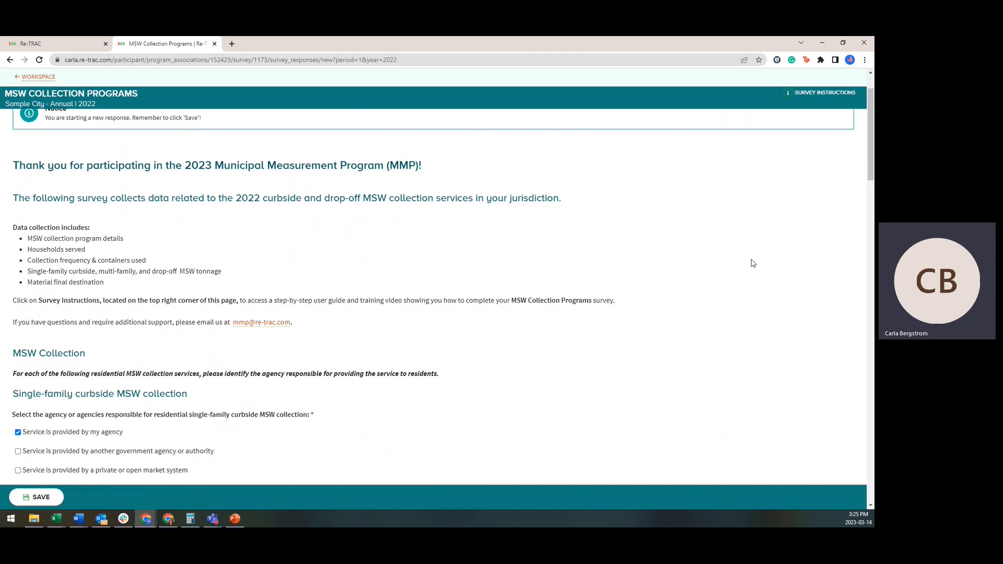
scroll(753, 261, up, 2)
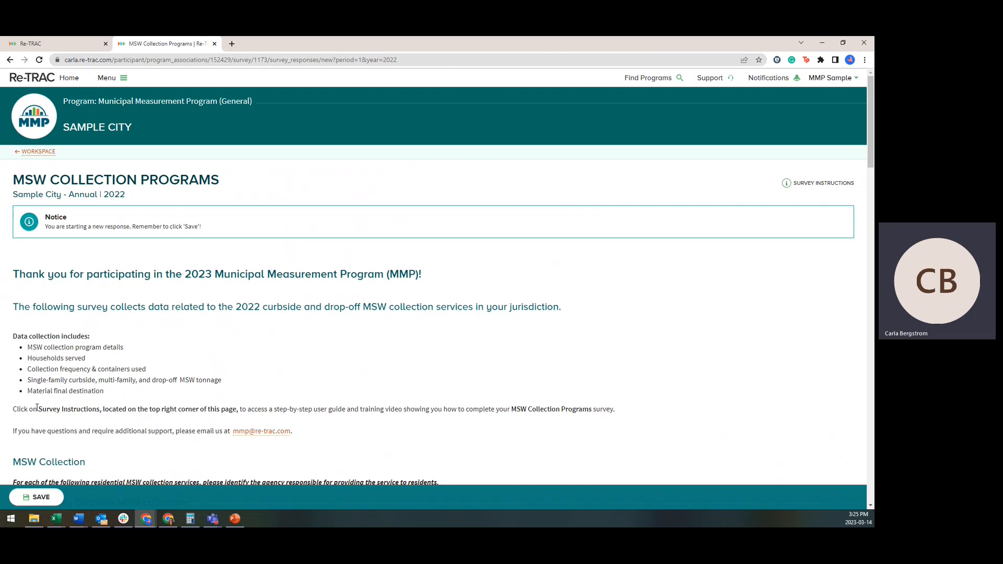
drag(39, 410, 239, 410)
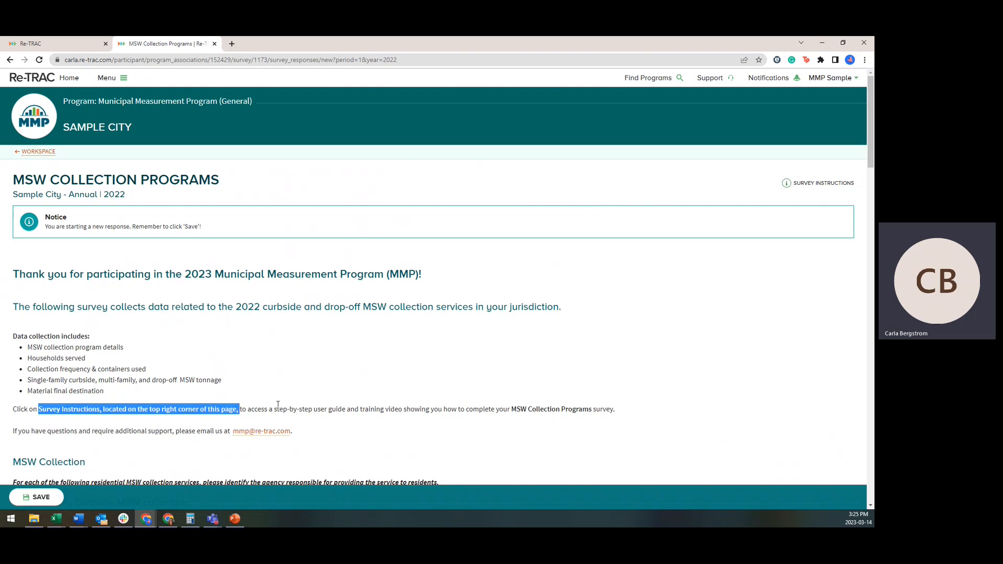
click(836, 184)
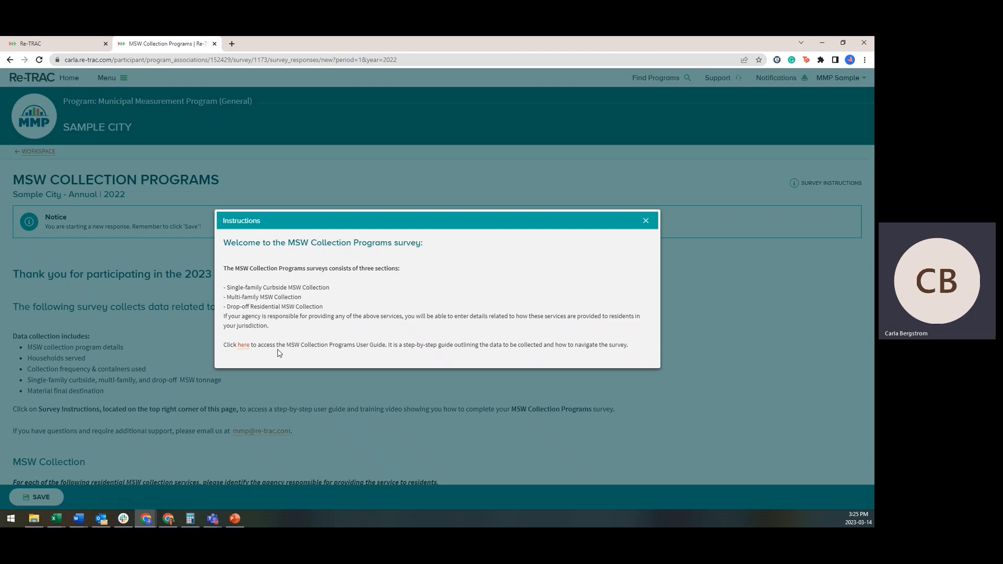
click(244, 345)
drag(285, 345, 359, 349)
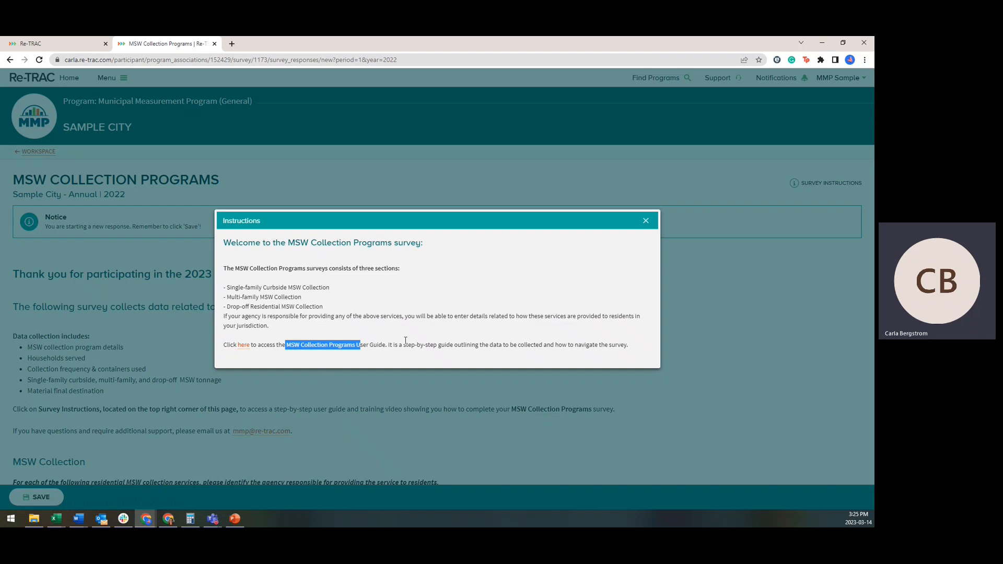
click(647, 224)
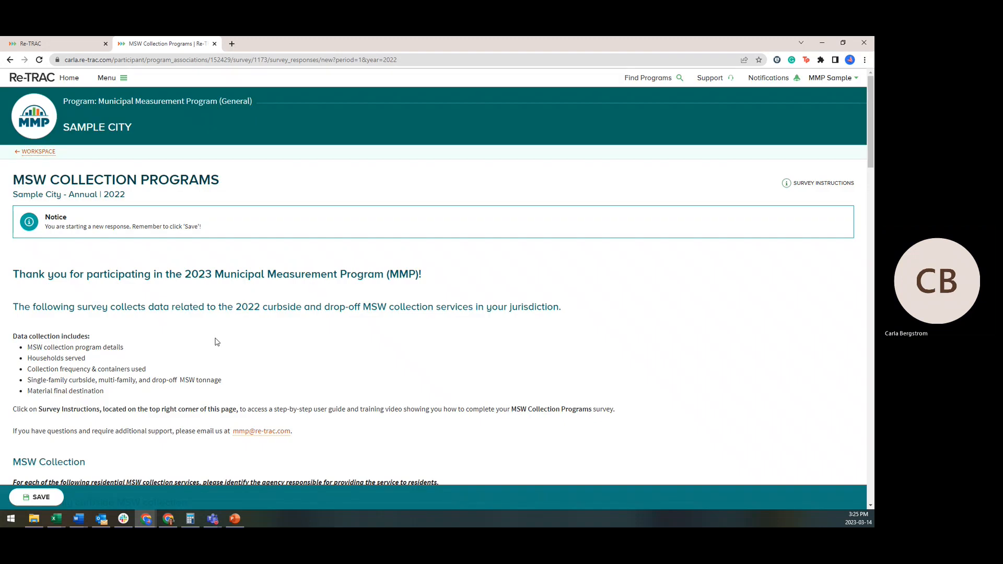
Step: For single-family curbside MSW collection, deselect service by my agency and select "Service is provided by another government agency or authority"
scroll(218, 340, down, 5)
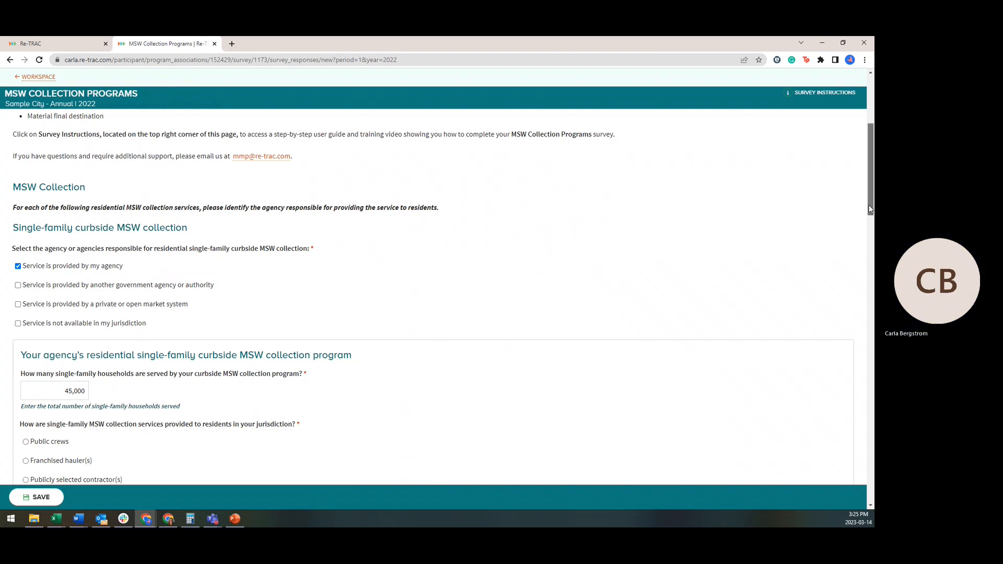
scroll(827, 210, down, 1)
drag(13, 222, 199, 228)
click(173, 224)
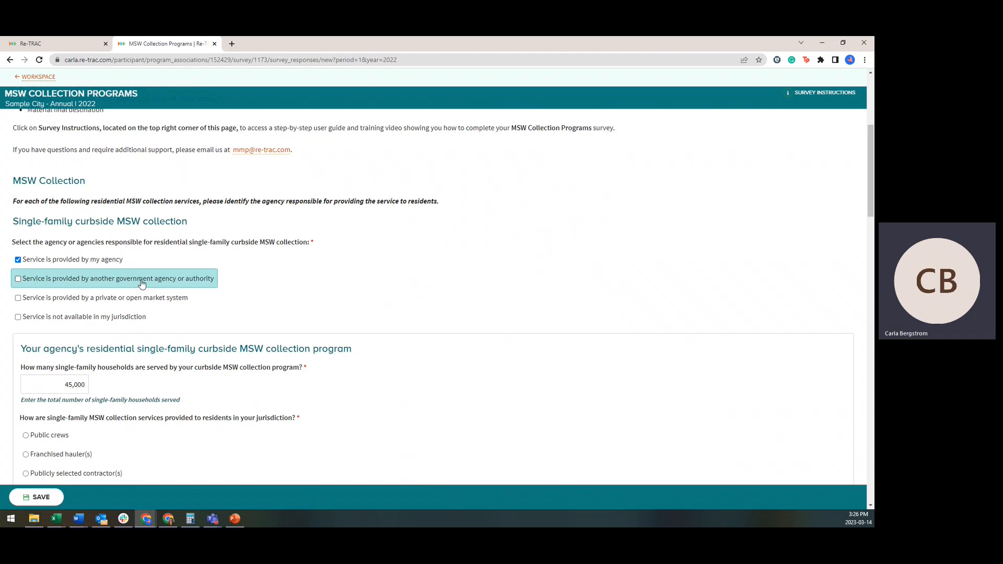
click(86, 262)
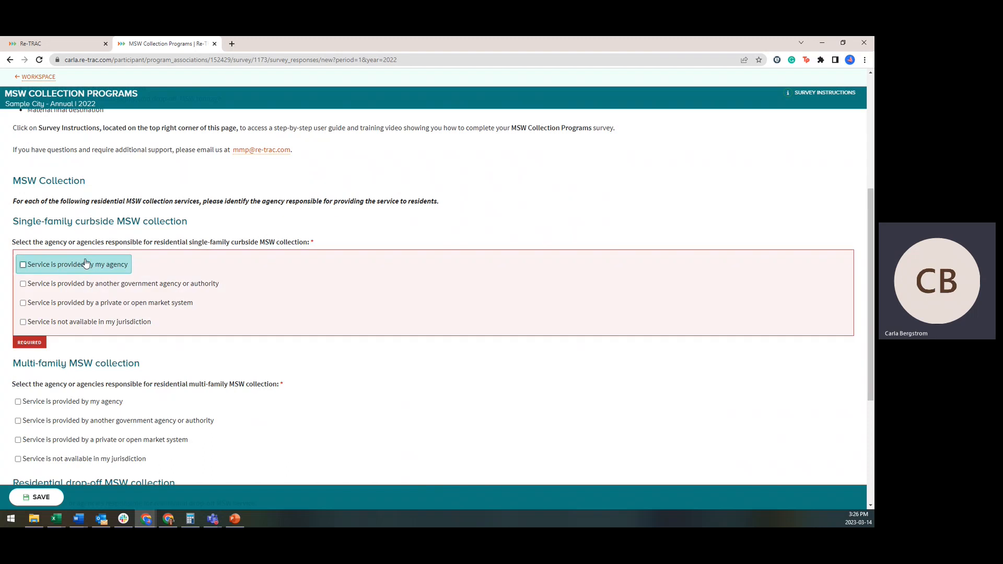
click(83, 287)
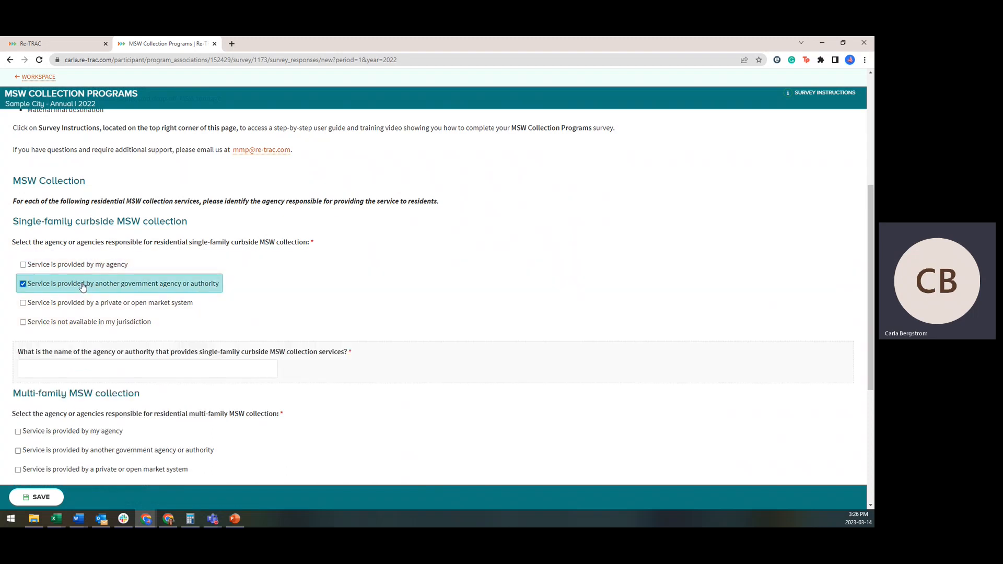
key(ctrl)
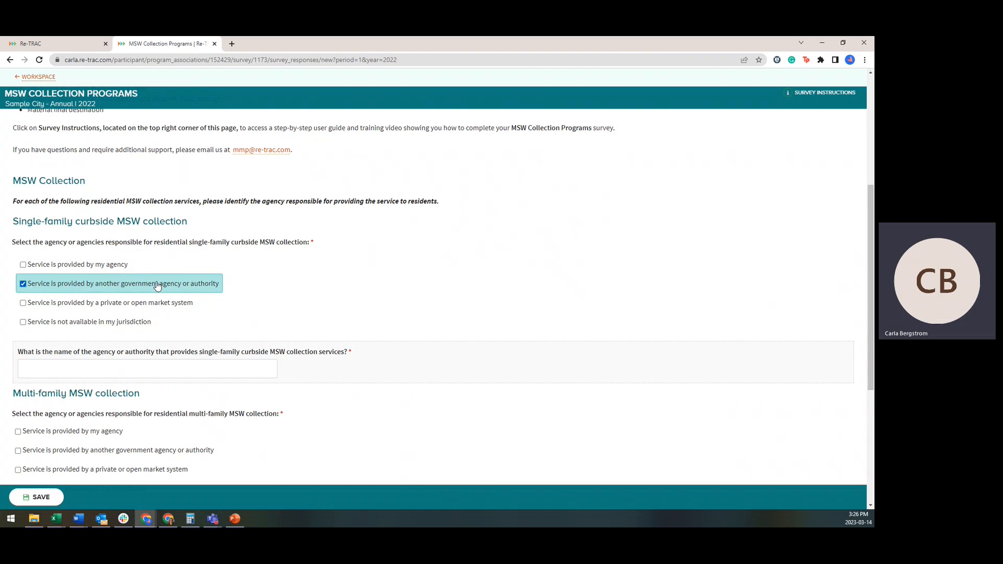
click(78, 369)
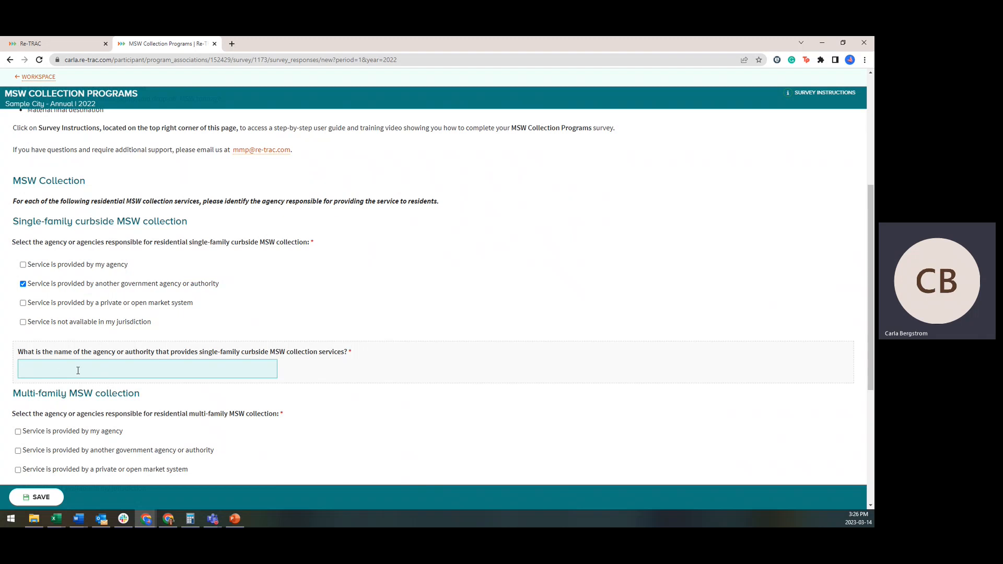
Step: For single-family curbside MSW collection, try the private market and not-available answers, and settle on "Service is provided by my agency"
click(39, 290)
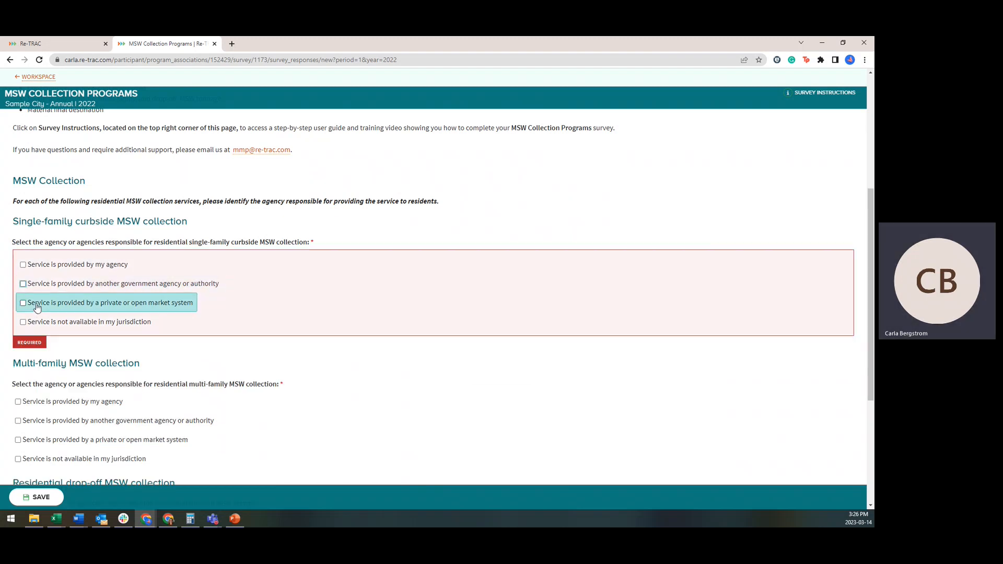
click(37, 308)
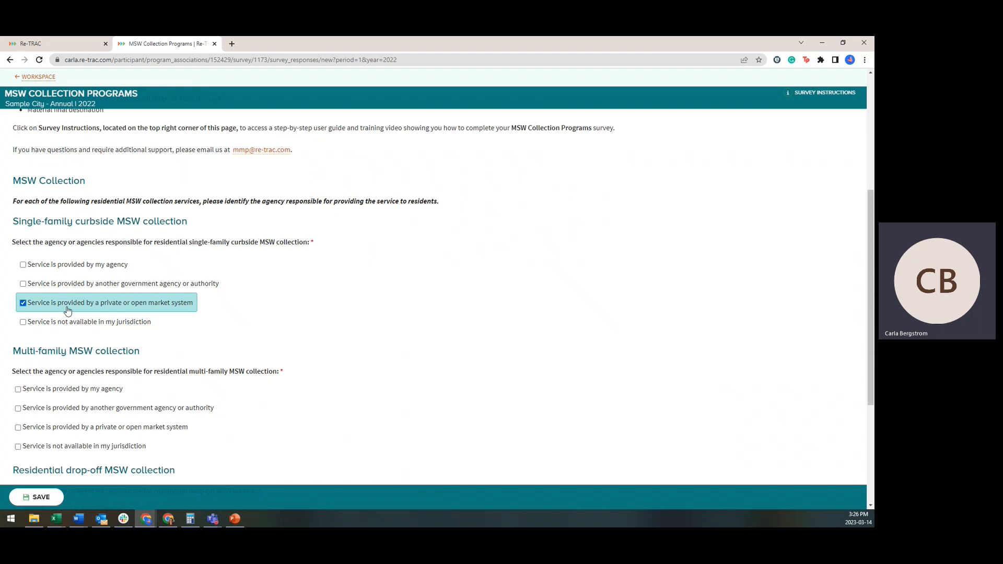
click(122, 308)
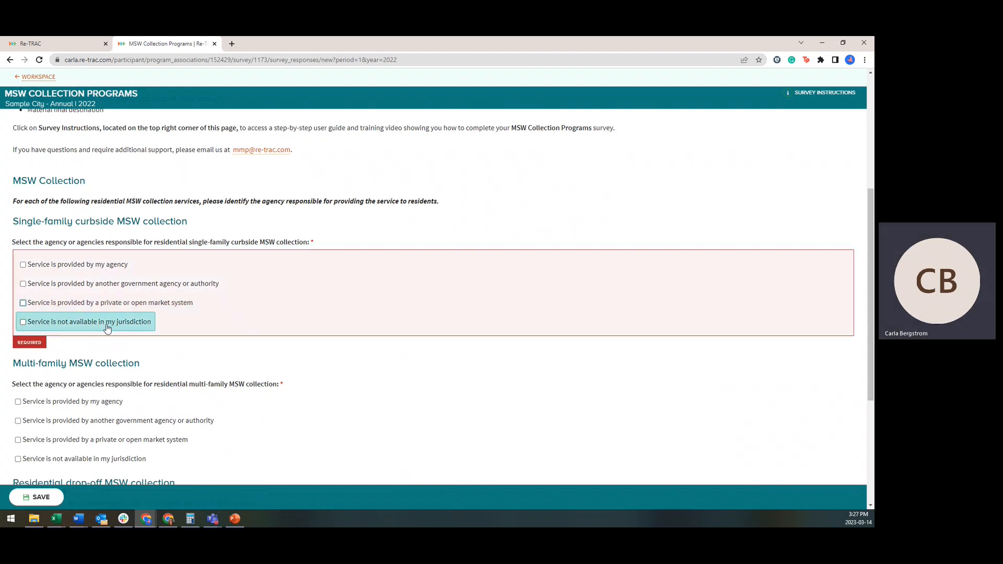
click(108, 323)
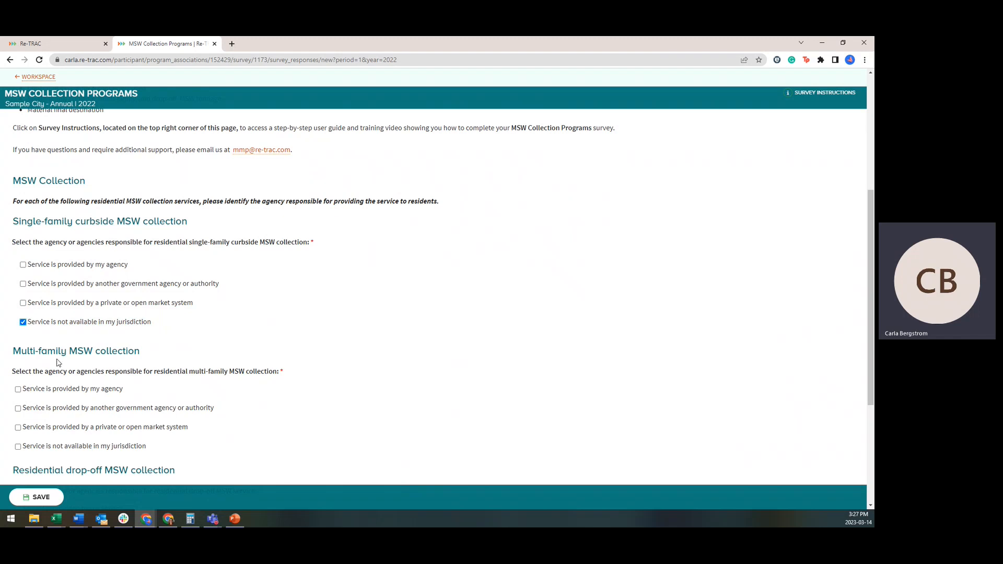
click(61, 326)
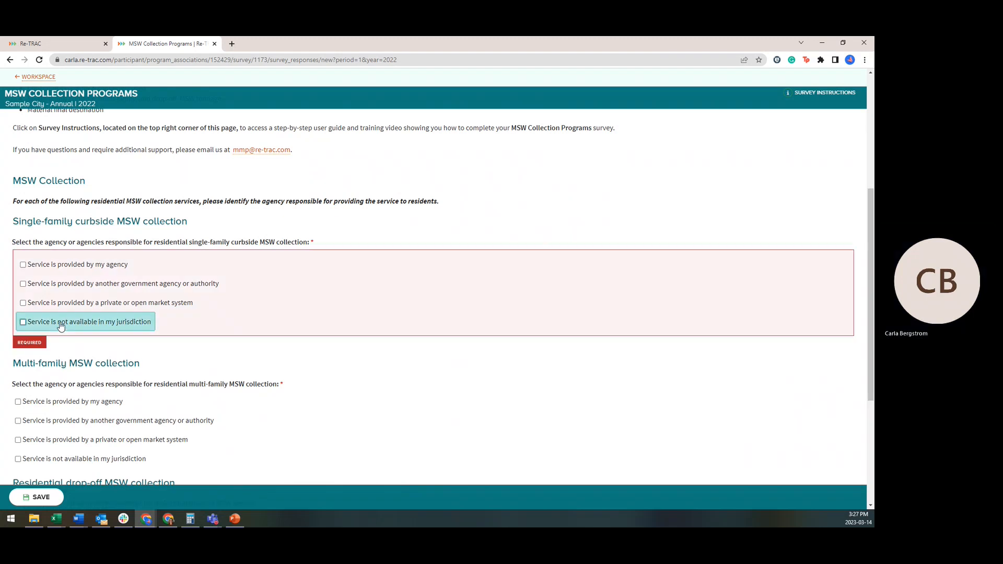
click(55, 266)
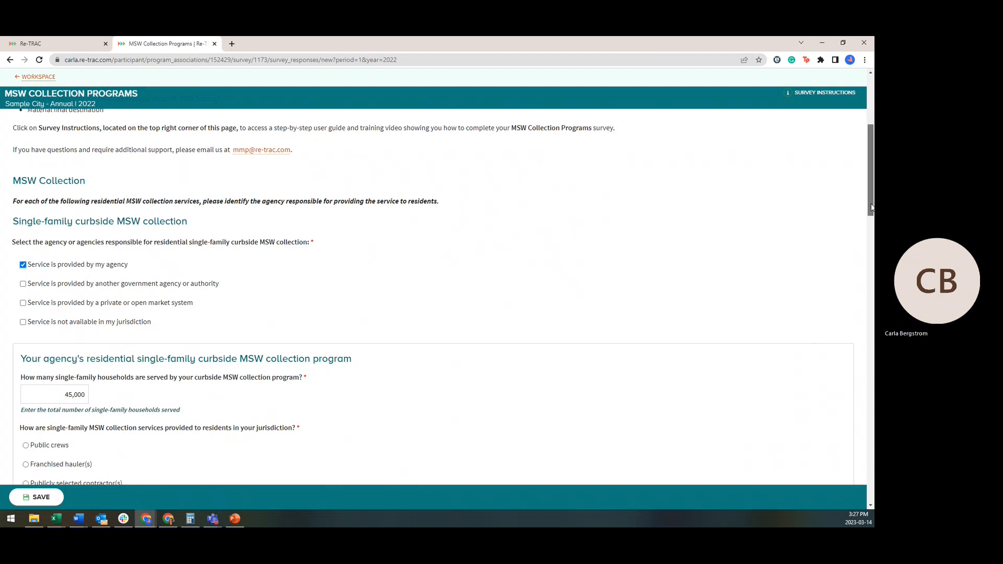
Step: Set the number of single-family households served by the curbside MSW collection program to 47,000
drag(870, 207, 867, 250)
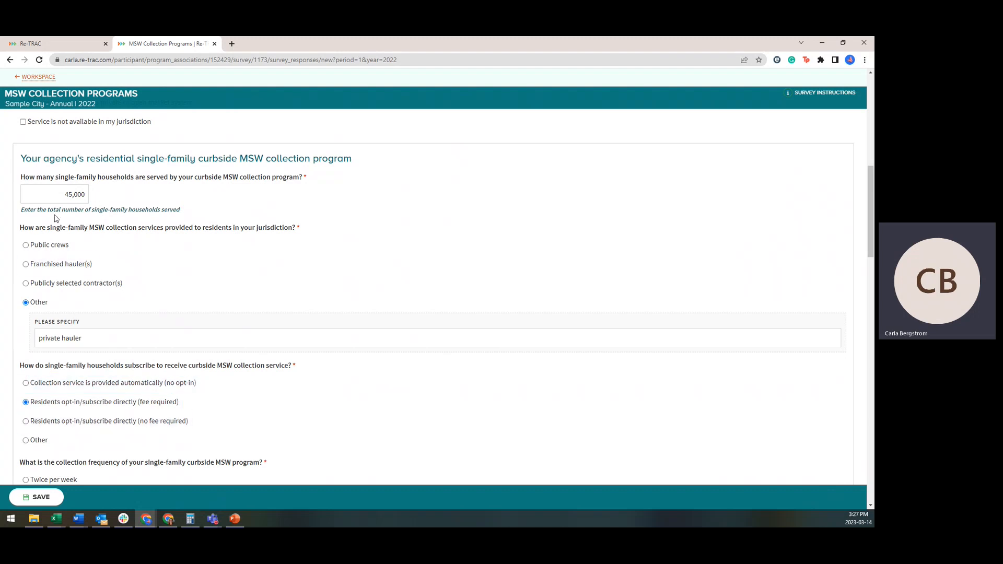
drag(60, 196, 94, 199)
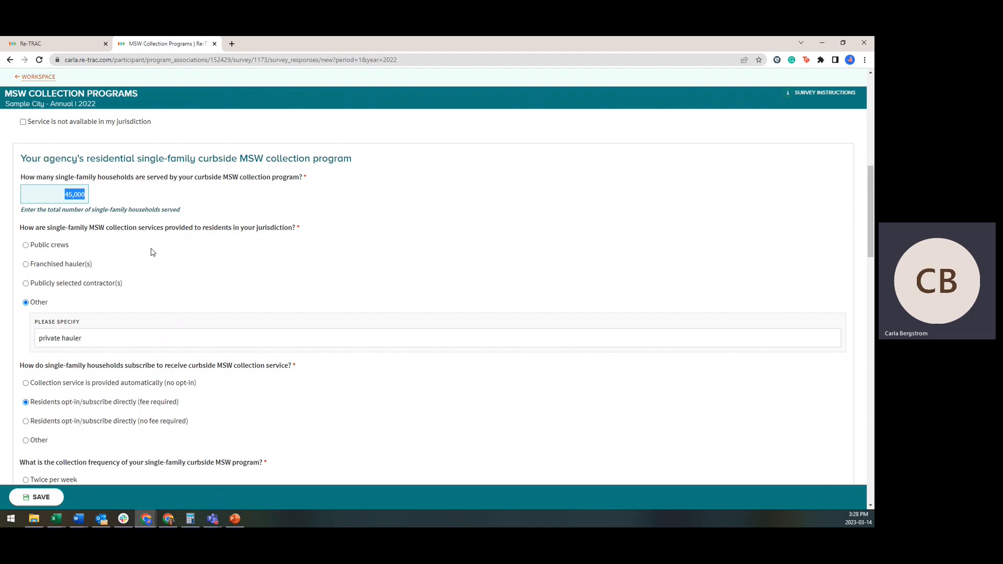
click(72, 195)
double_click(58, 196)
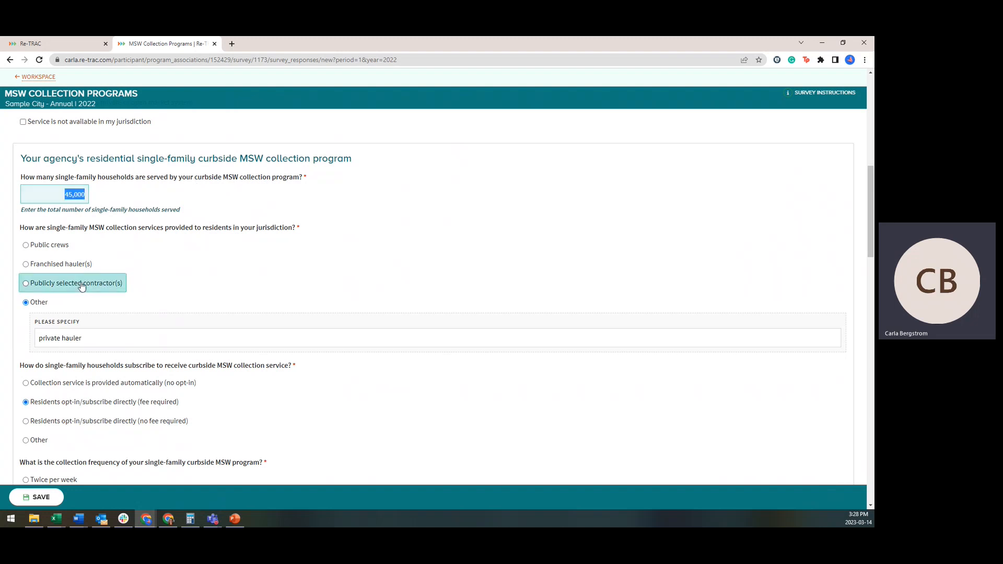
click(70, 196)
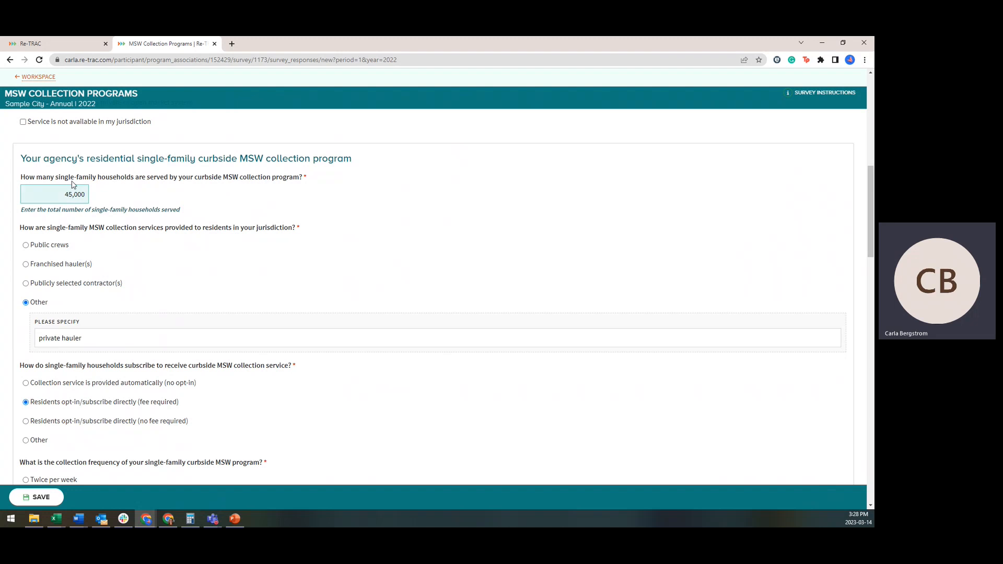
key(Delete)
text(7)
Step: Clear the "private hauler" specification and change how single-family MSW collection services are provided to Franchised hauler(s)
drag(29, 227, 267, 226)
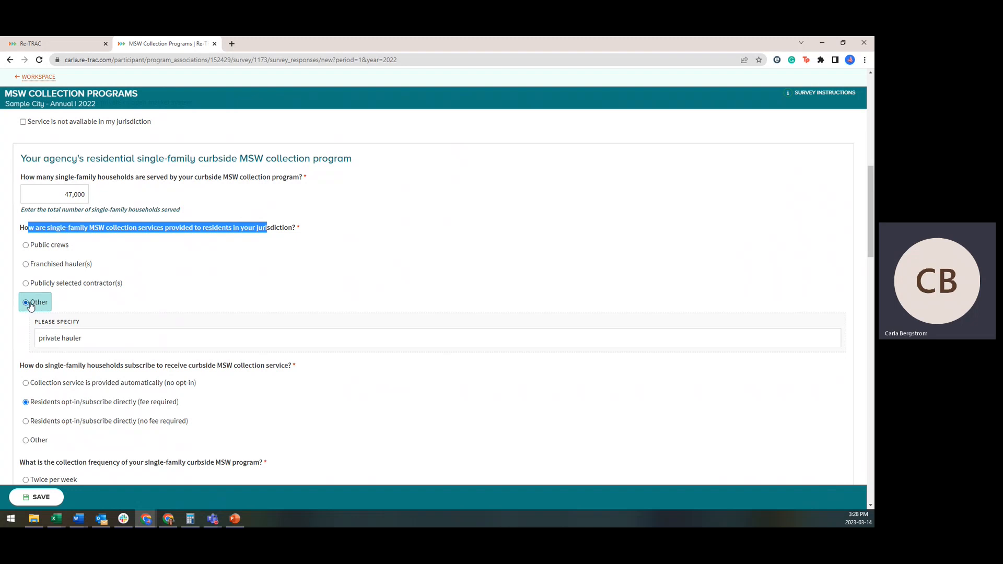
drag(82, 339, 35, 341)
click(80, 347)
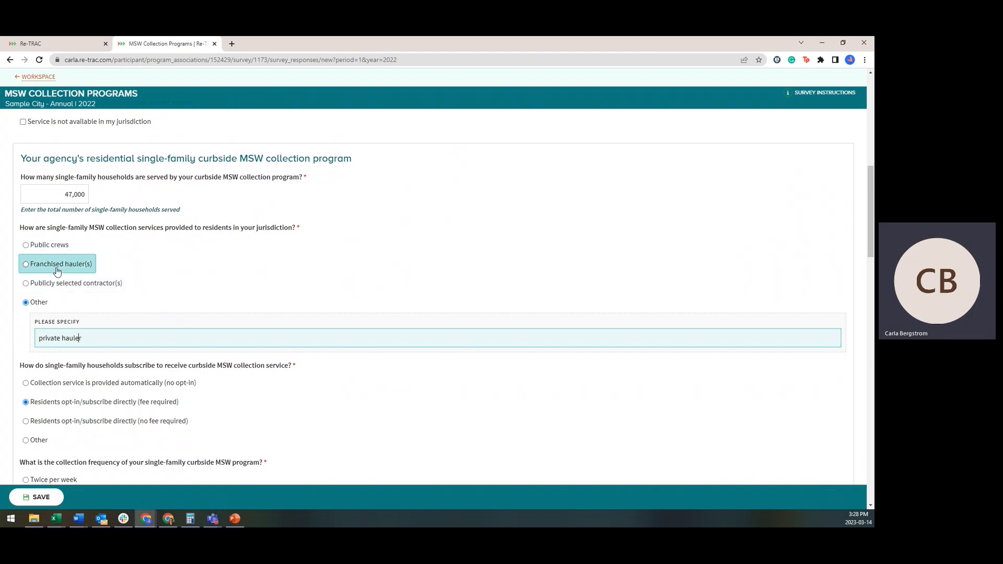
drag(85, 338, 39, 338)
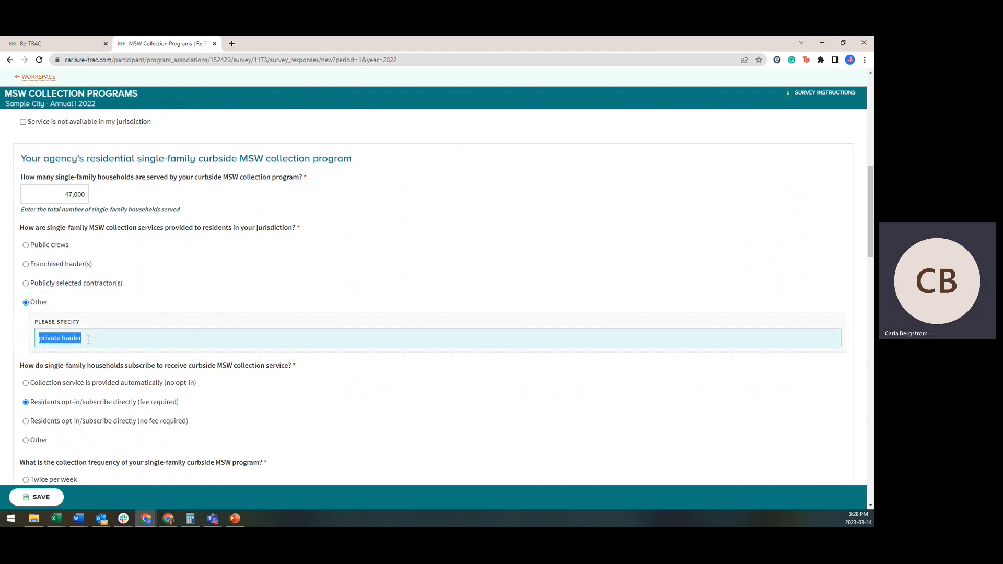
key(BackSpace)
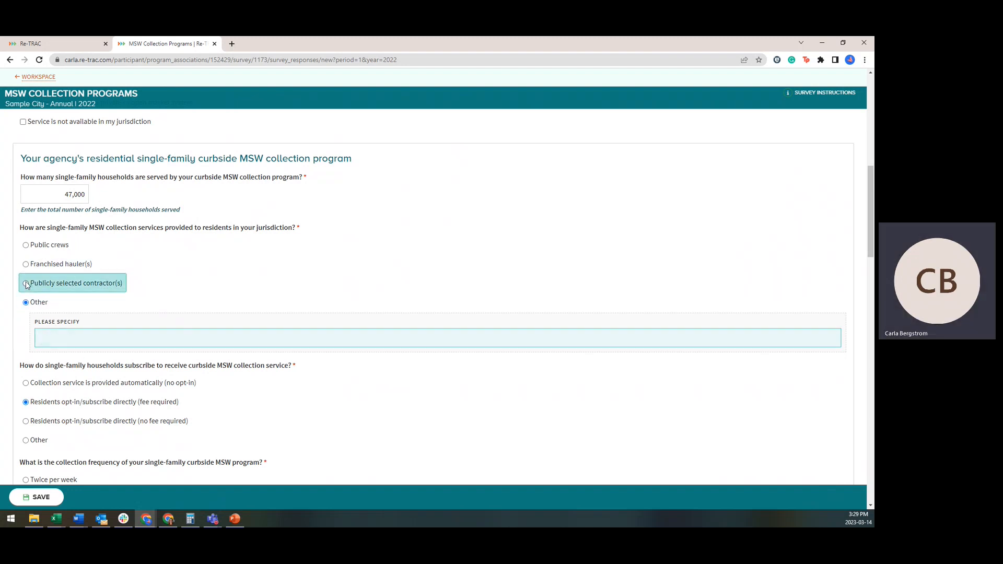
click(45, 265)
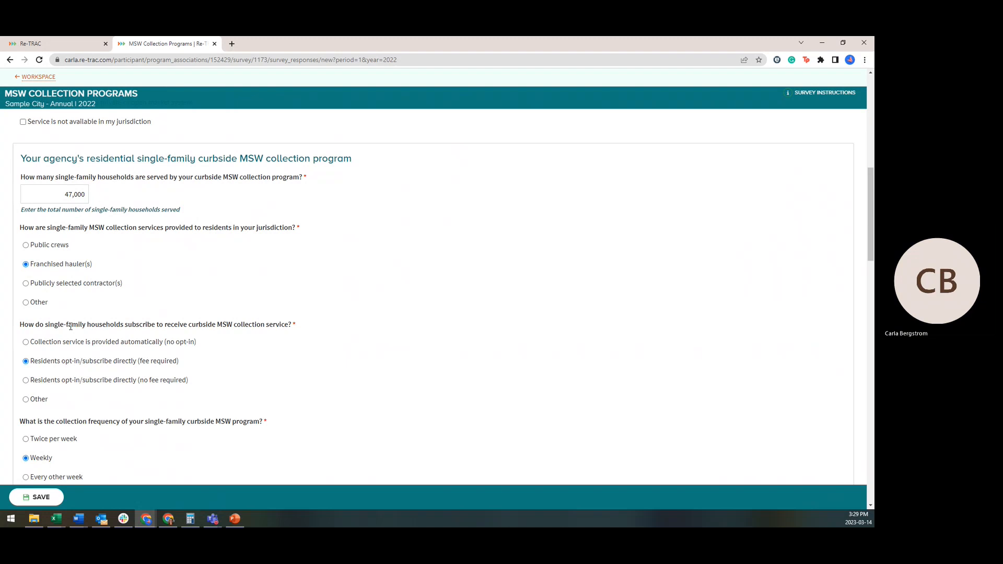
Step: Try toggling Trash cans among the single-family curbside container types, and deselect and reselect Bags and Roll carts
scroll(51, 321, down, 2)
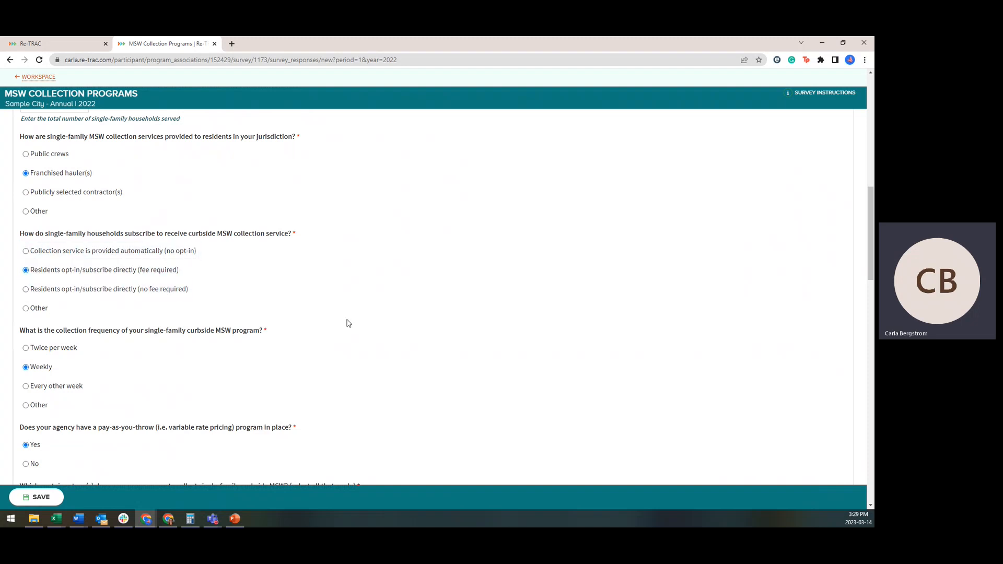
scroll(335, 320, down, 2)
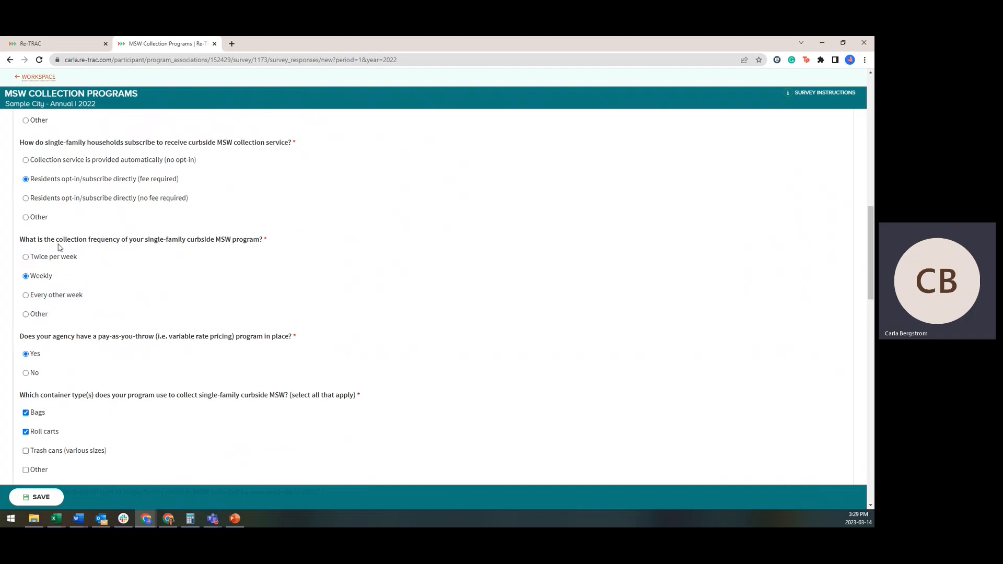
scroll(223, 291, down, 2)
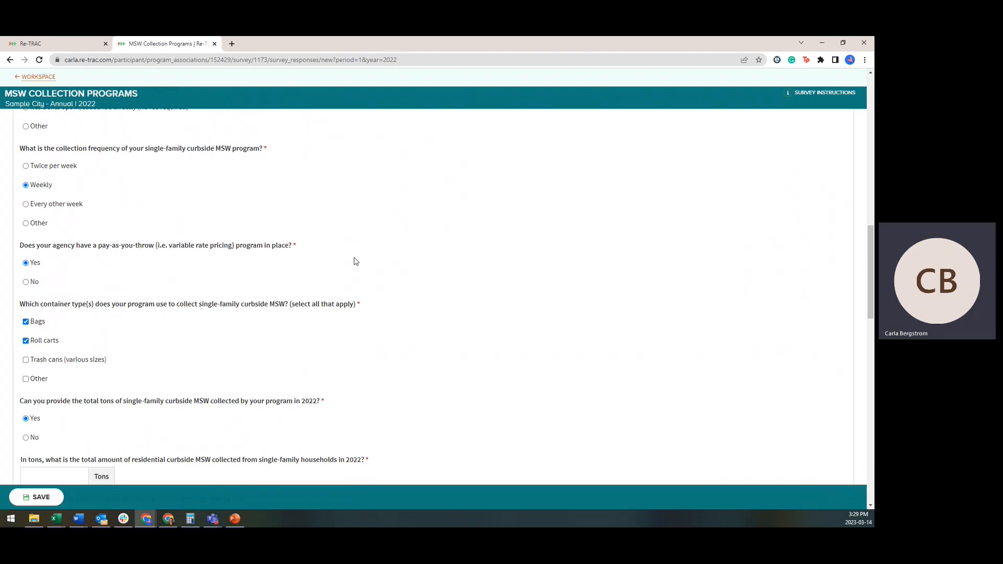
scroll(356, 261, down, 2)
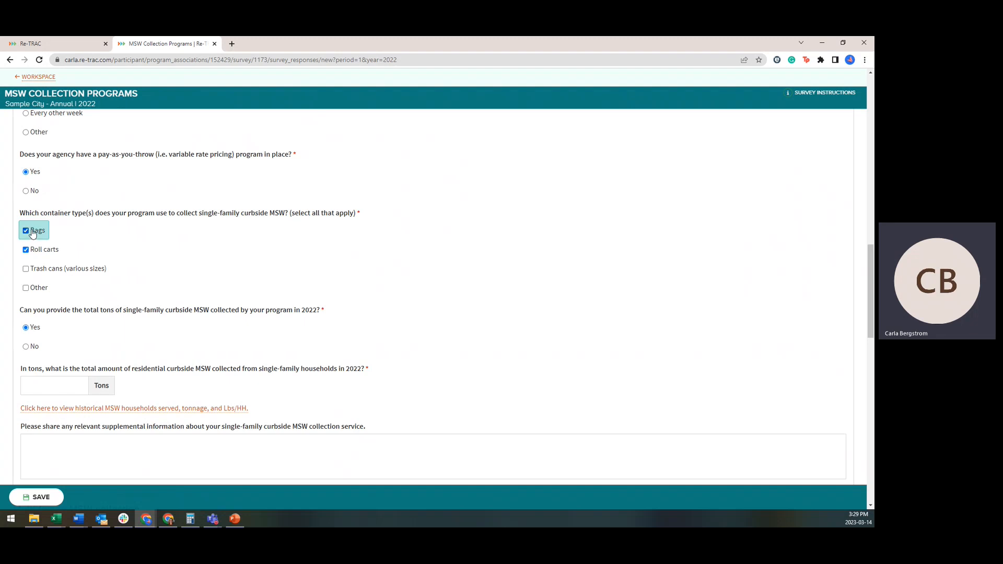
click(54, 274)
click(38, 274)
click(37, 251)
click(37, 233)
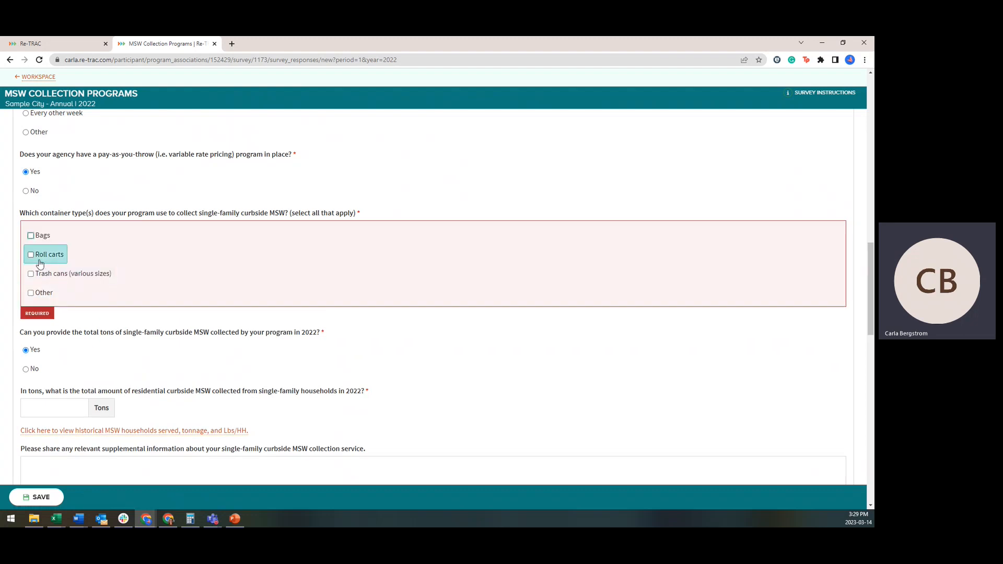
click(39, 257)
click(36, 238)
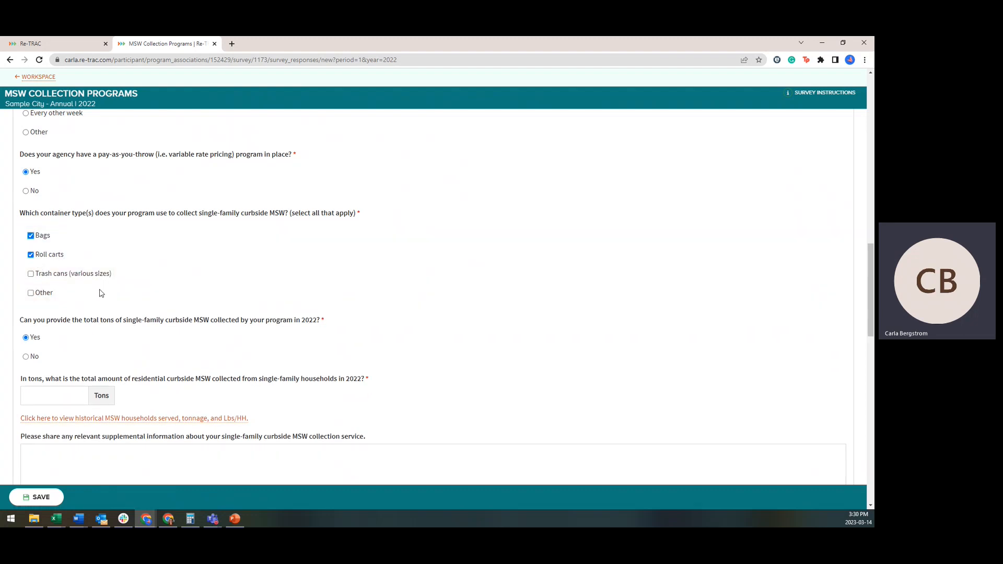
Step: Try adding Other as a single-family curbside container type with its specification field, and deselect it again
click(90, 294)
click(56, 334)
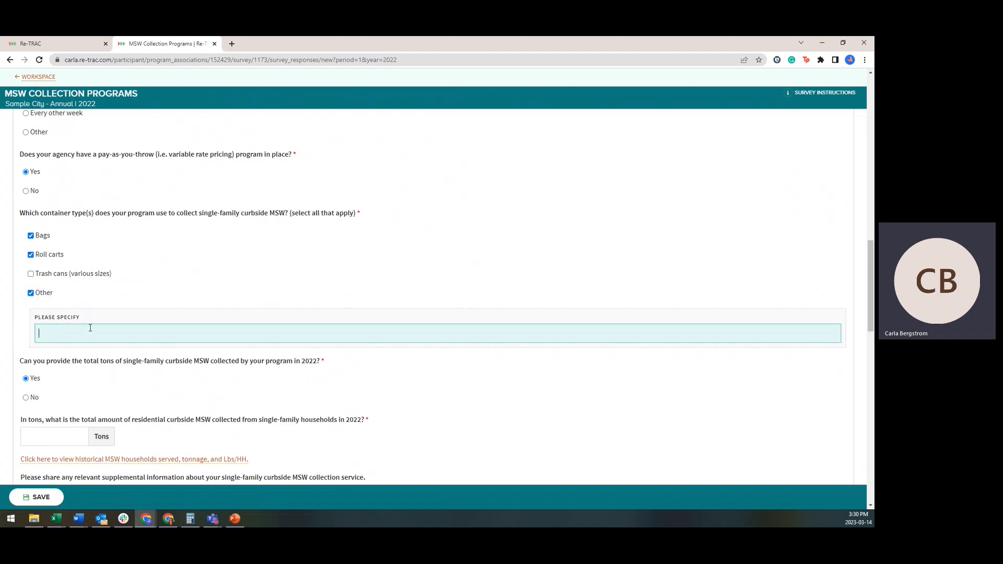
click(30, 294)
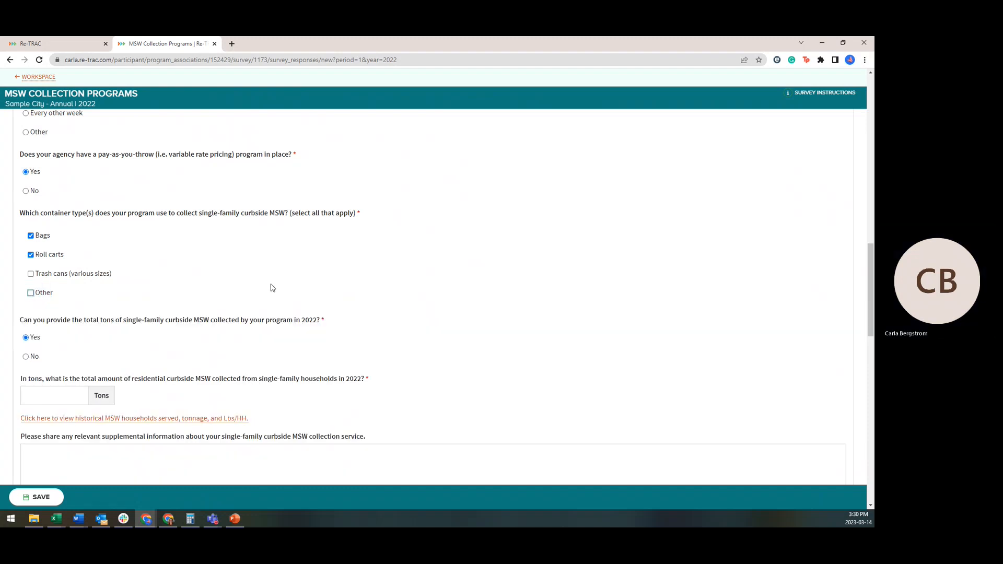
Step: Try answering No to whether the 2022 single-family curbside MSW total tons can be provided, and return the answer to Yes
scroll(271, 287, down, 2)
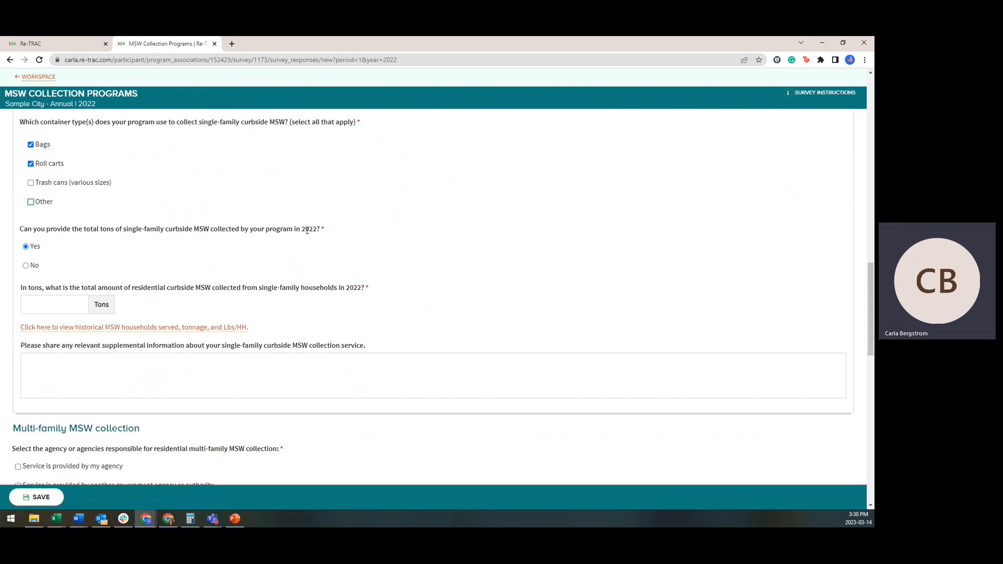
click(32, 250)
click(32, 268)
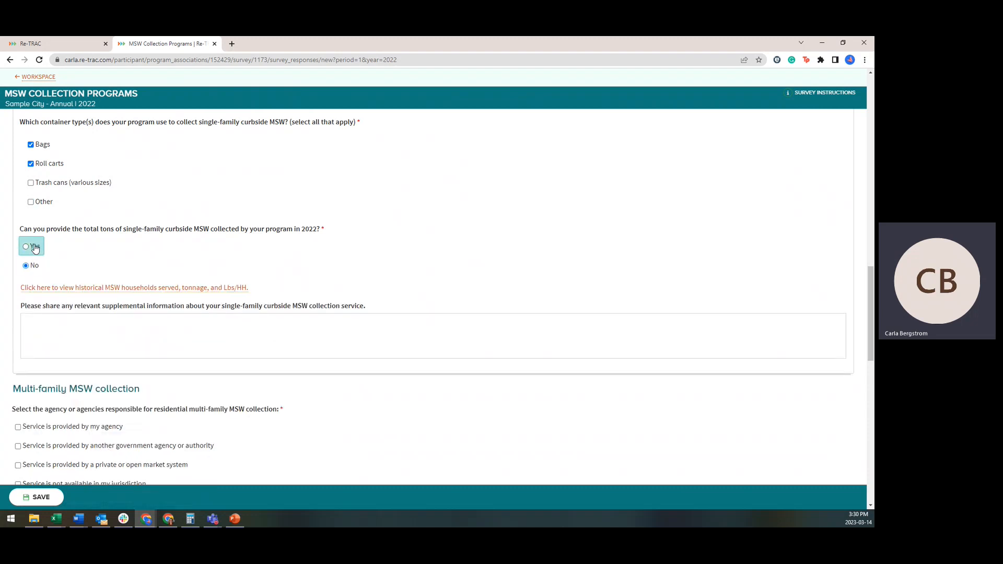
click(35, 249)
Step: Examine the 2021 history of single-family curbside MSW households served, tonnage and pounds per household, and close the report
drag(29, 287, 309, 288)
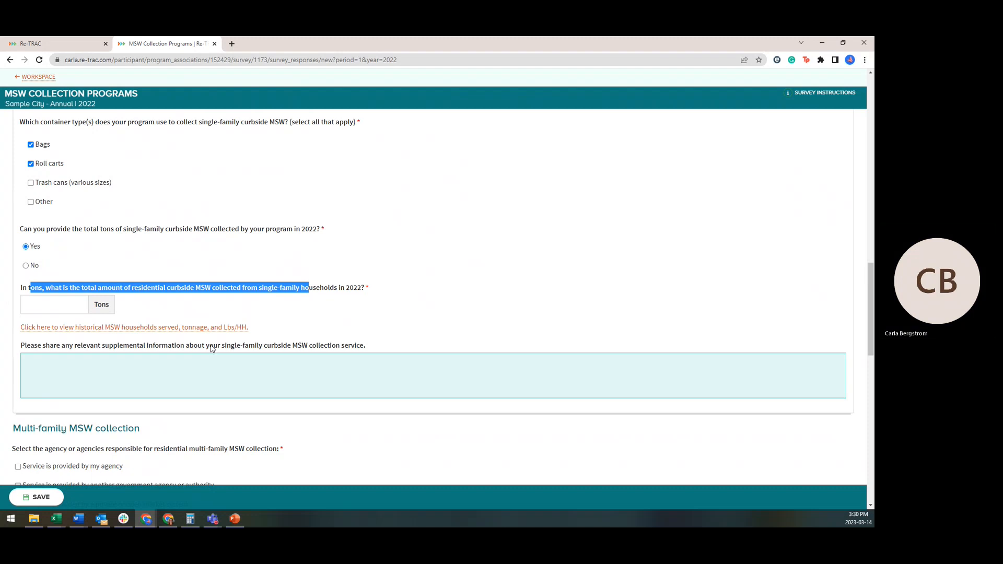
click(41, 304)
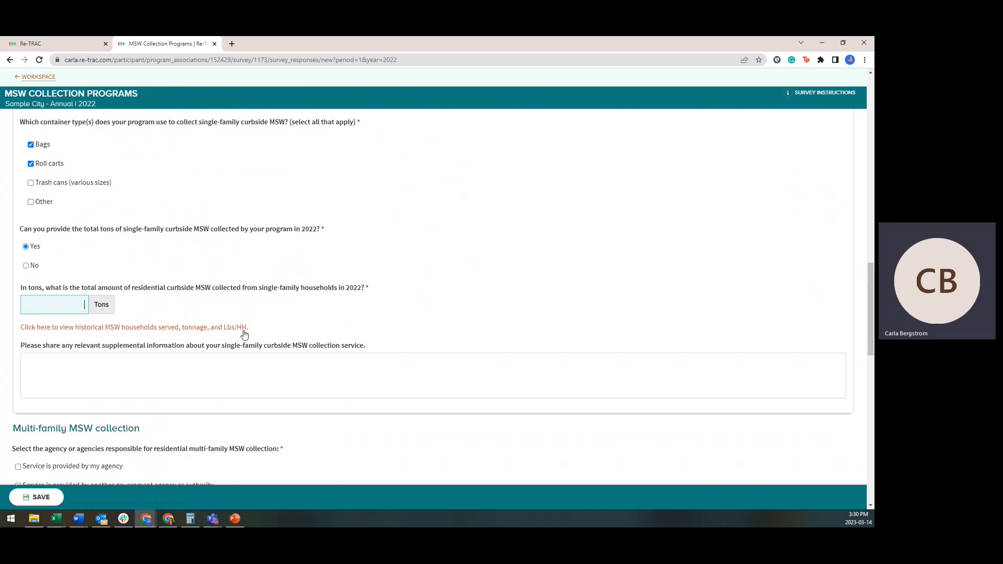
click(161, 328)
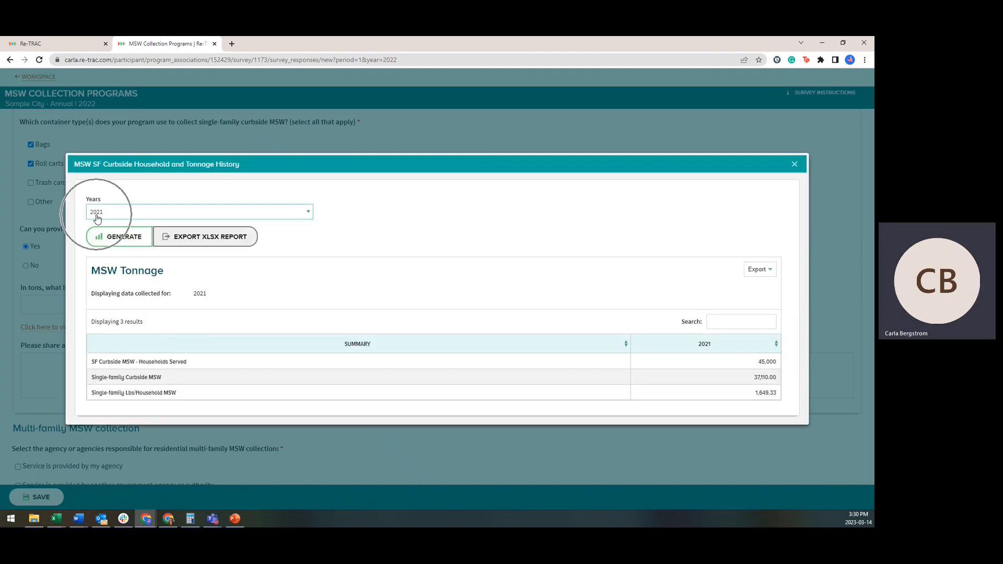
click(764, 363)
key(ctrl)
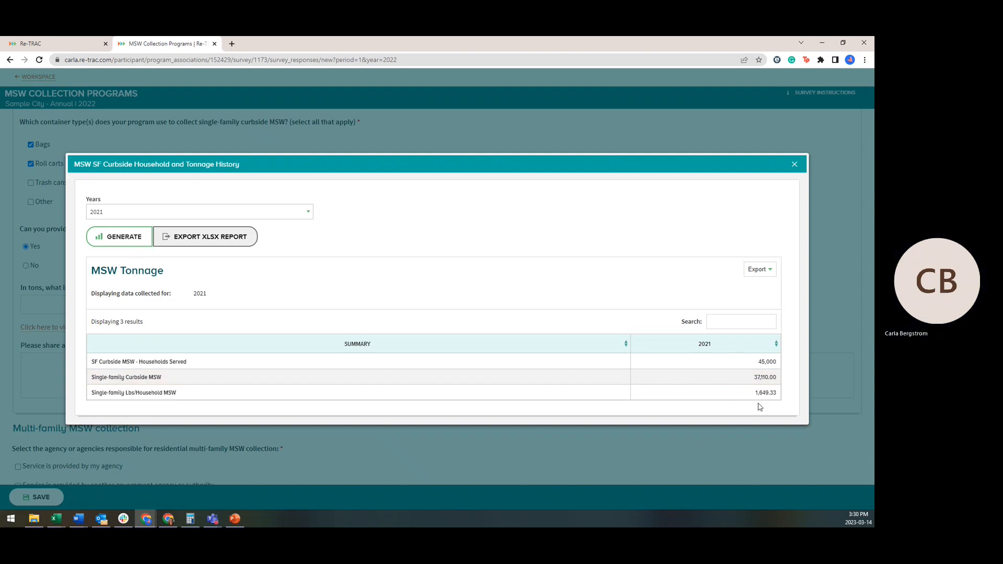
drag(753, 396, 780, 398)
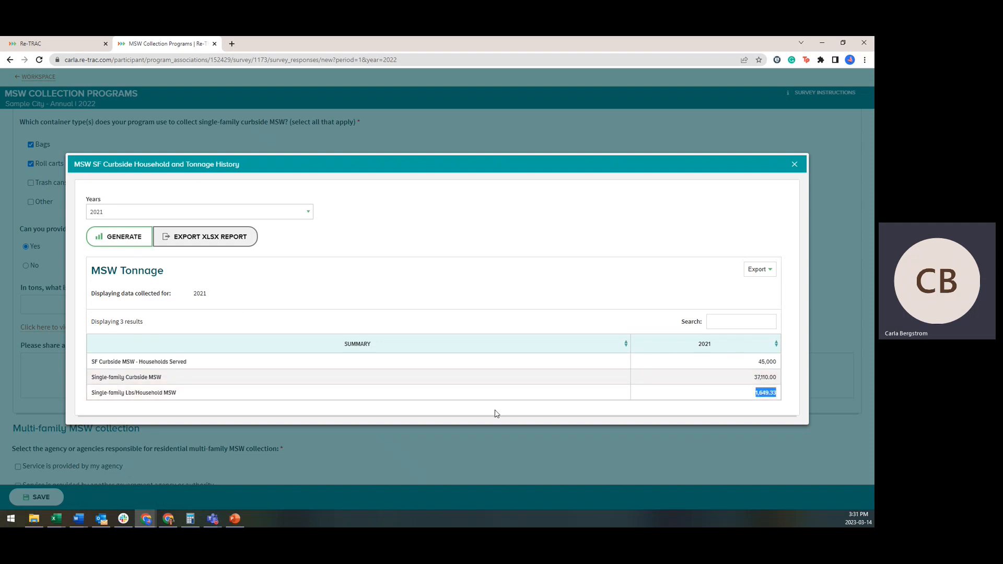
click(558, 272)
click(796, 166)
Step: Enter 35,996 tons as the total residential curbside MSW collected from single-family households in 2022
click(51, 309)
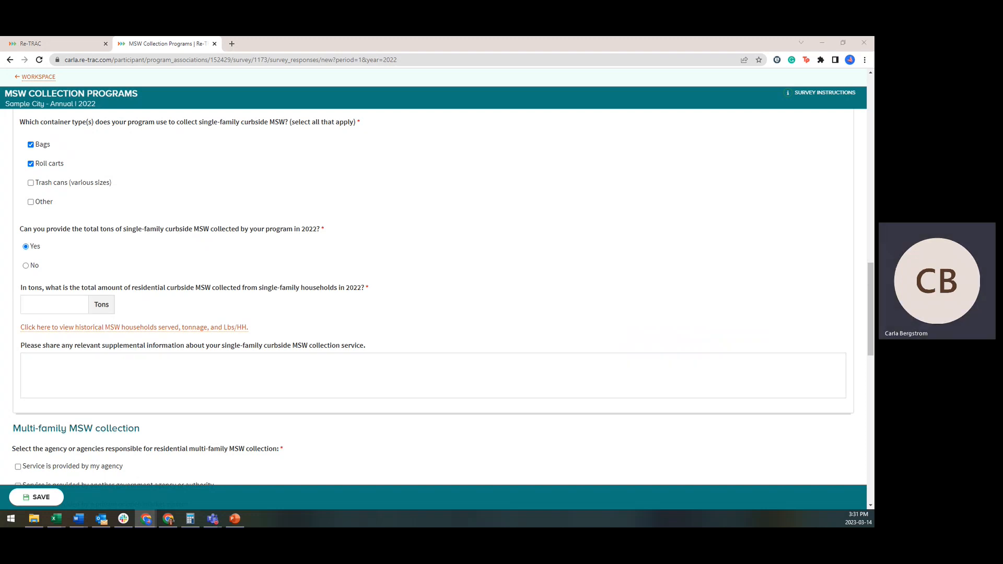
click(52, 303)
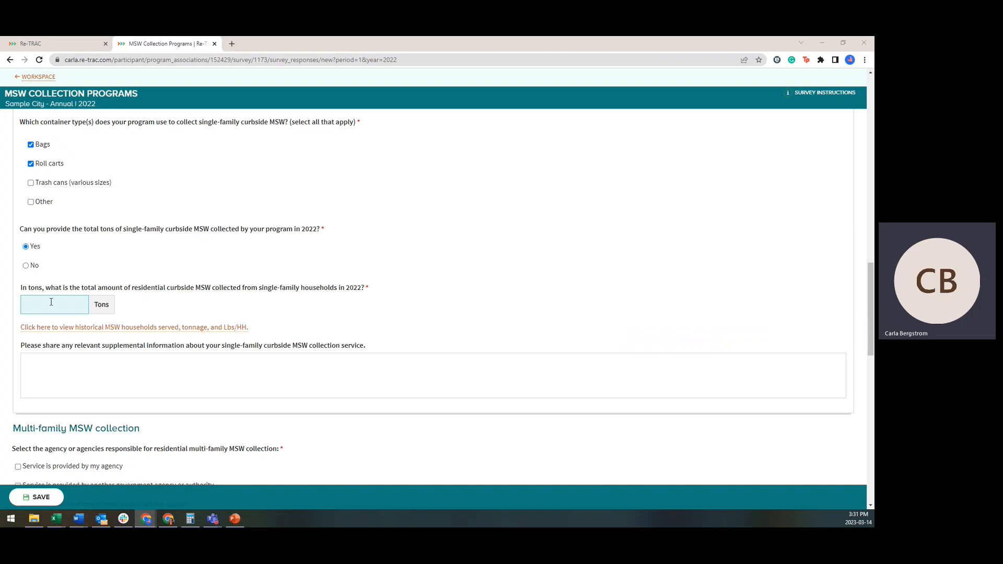
text(35996)
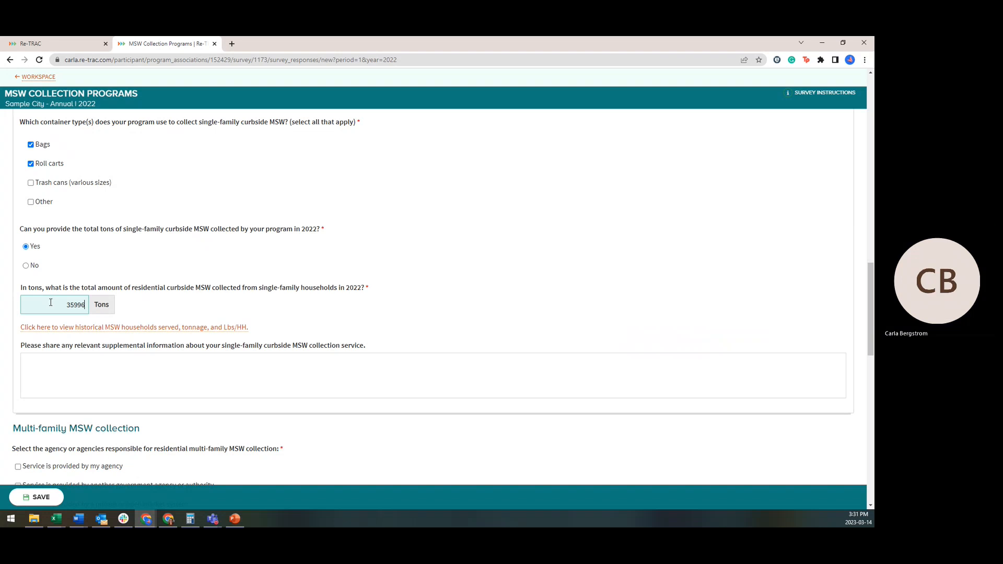
click(61, 355)
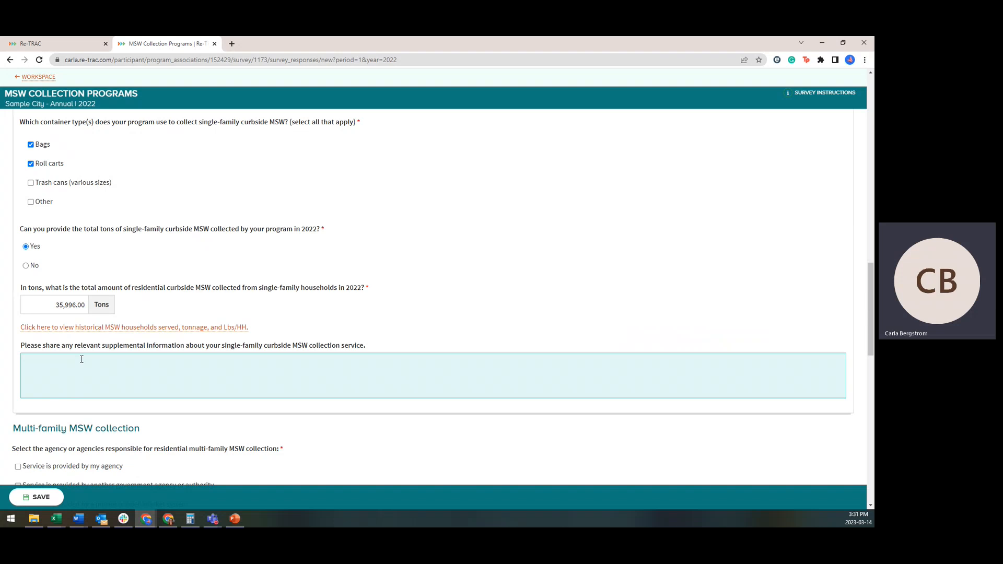
scroll(81, 359, down, 1)
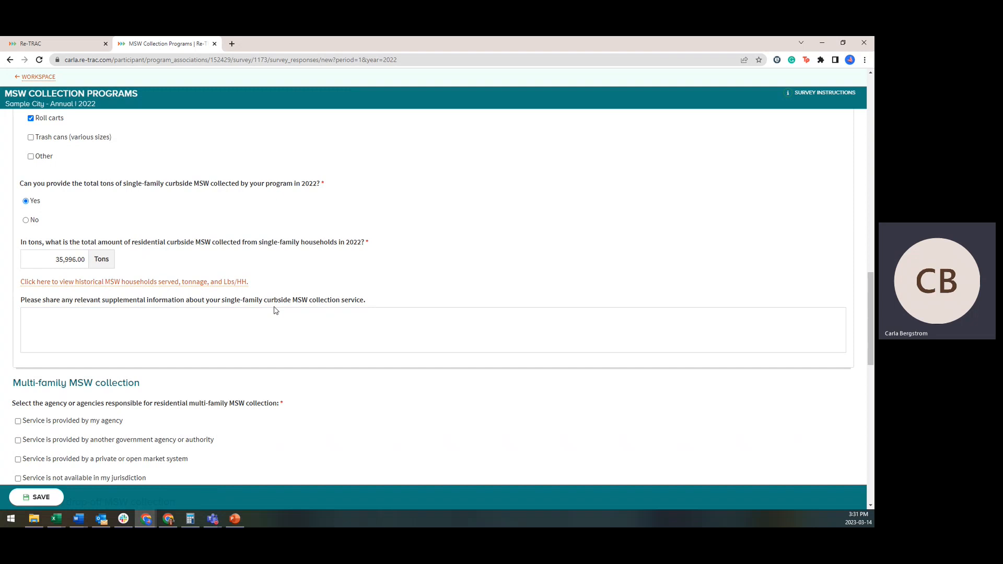
Step: Try marking residential multi-family MSW collection as provided by my agency to bring up its program questions, and deselect it again
click(40, 318)
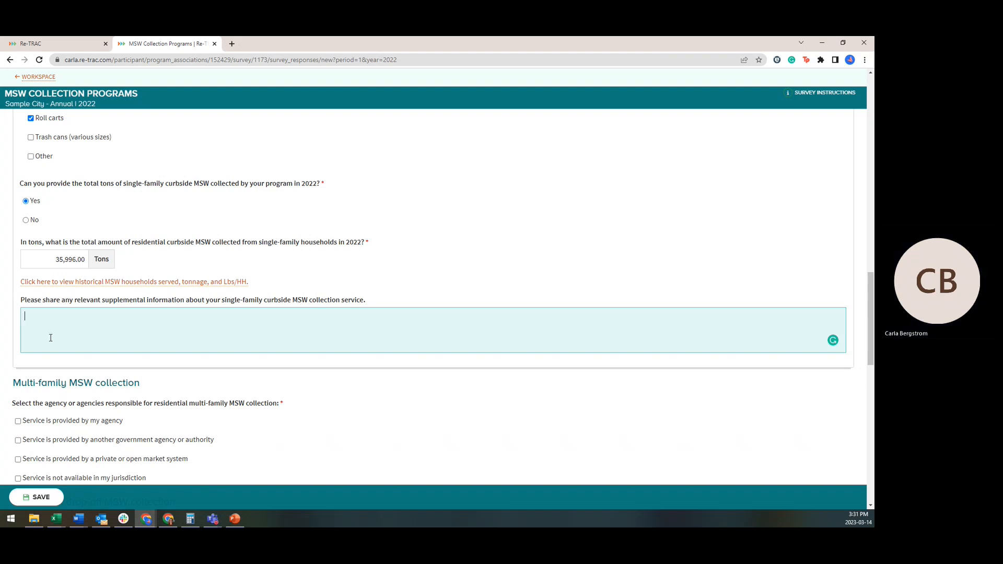
scroll(50, 338, down, 4)
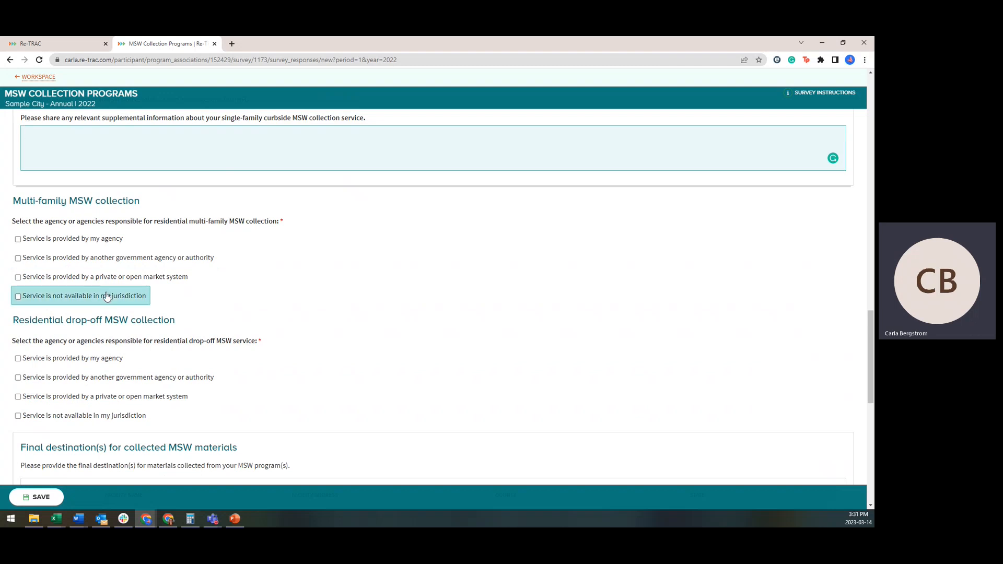
click(86, 245)
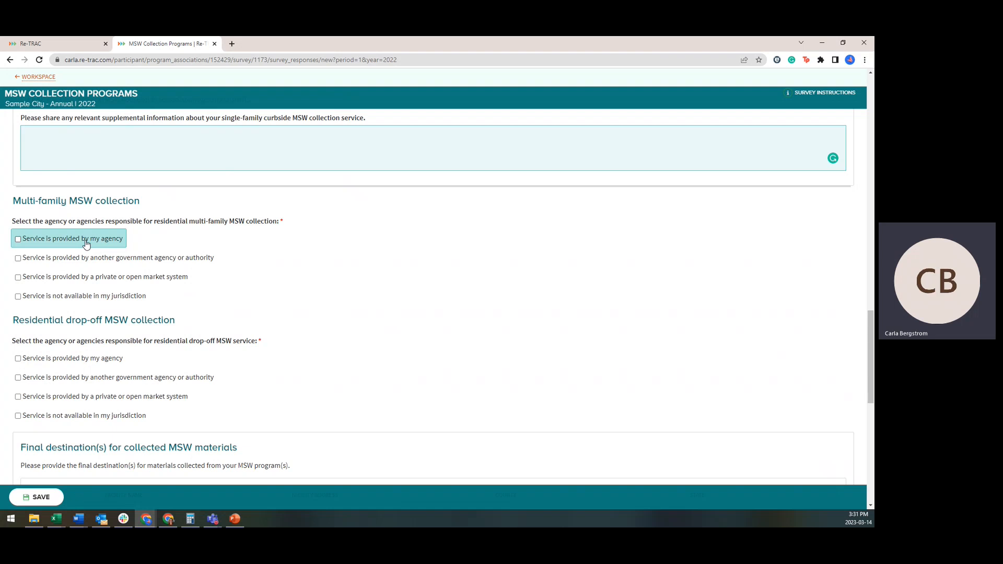
click(86, 244)
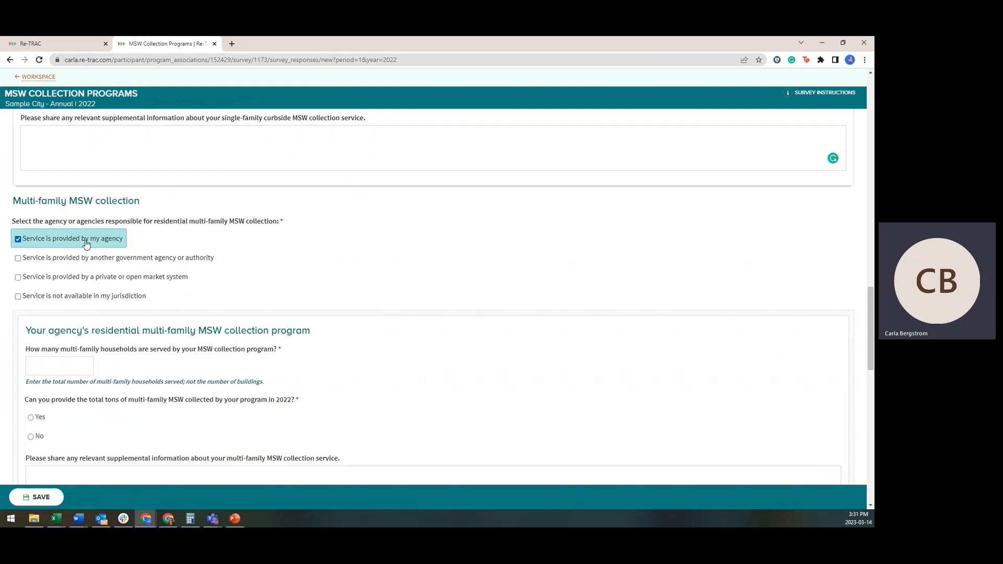
click(74, 370)
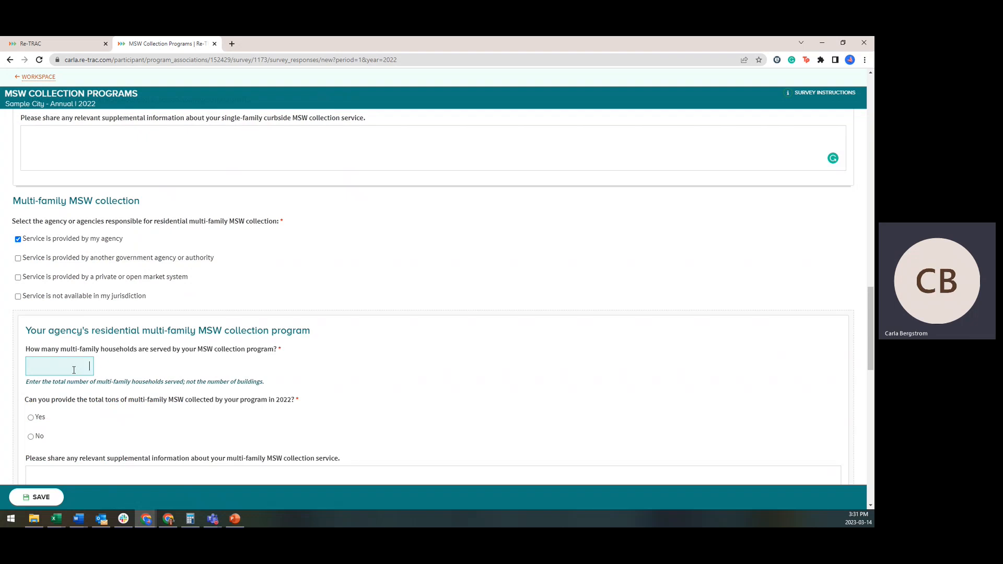
scroll(76, 382, down, 2)
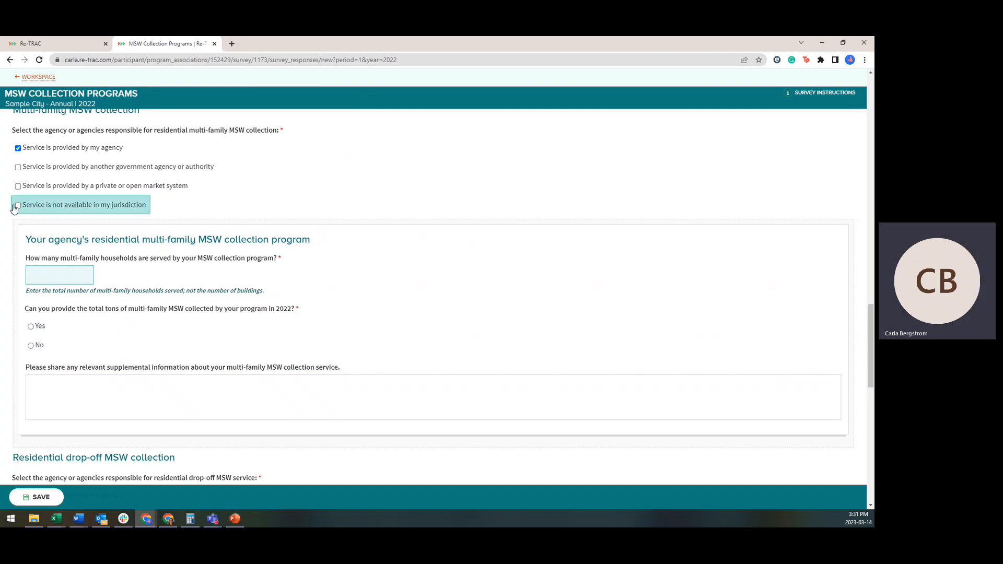
click(31, 147)
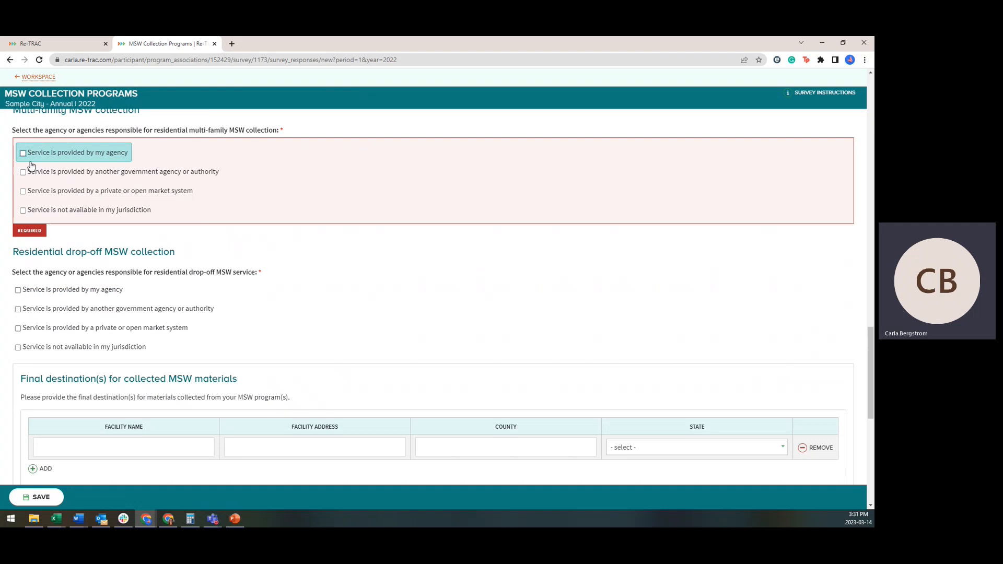
Step: Mark multi-family MSW collection as provided by a private or open market system, and drop-off service by another government agency, XYZ County
click(61, 195)
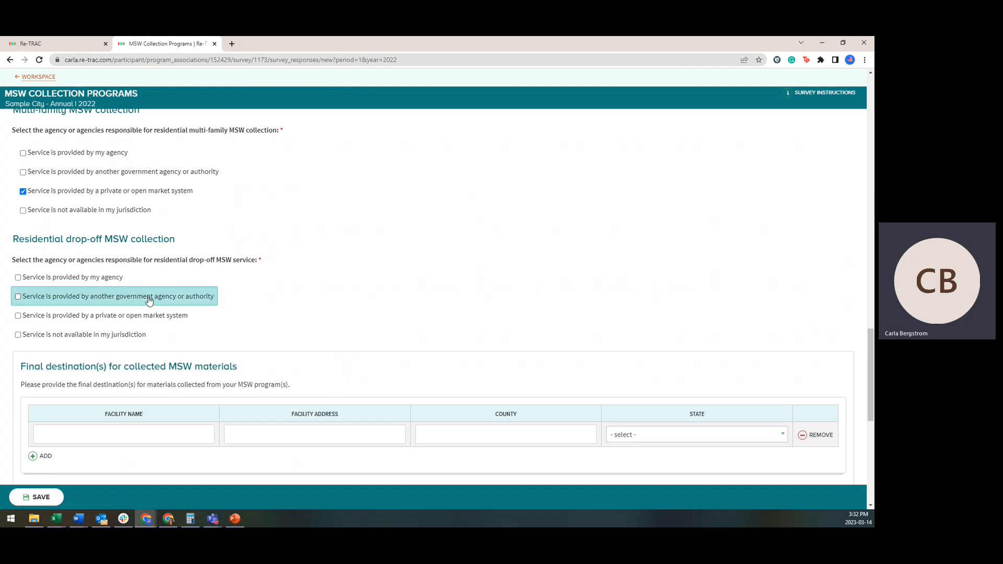
key(ctrl)
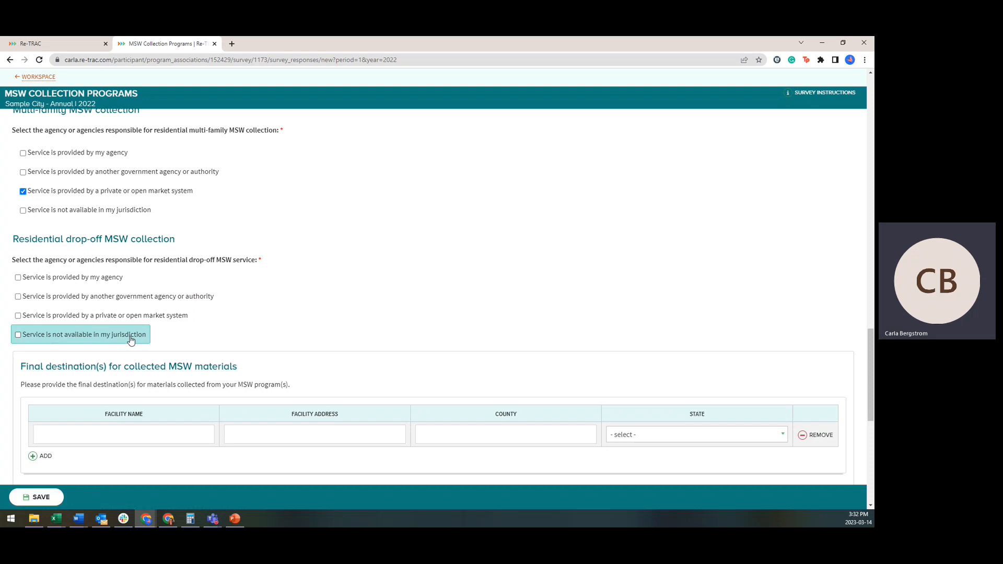
click(131, 297)
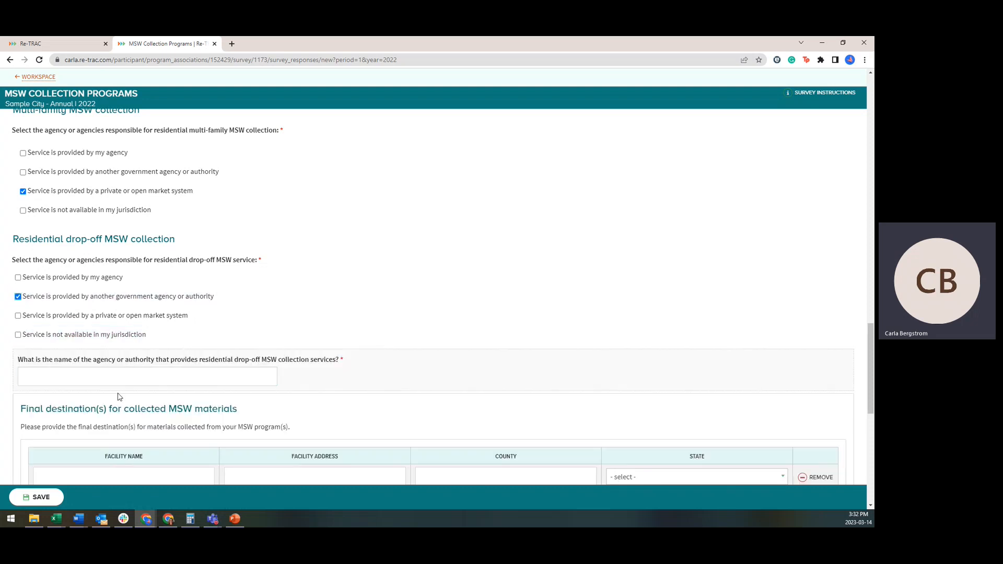
click(112, 376)
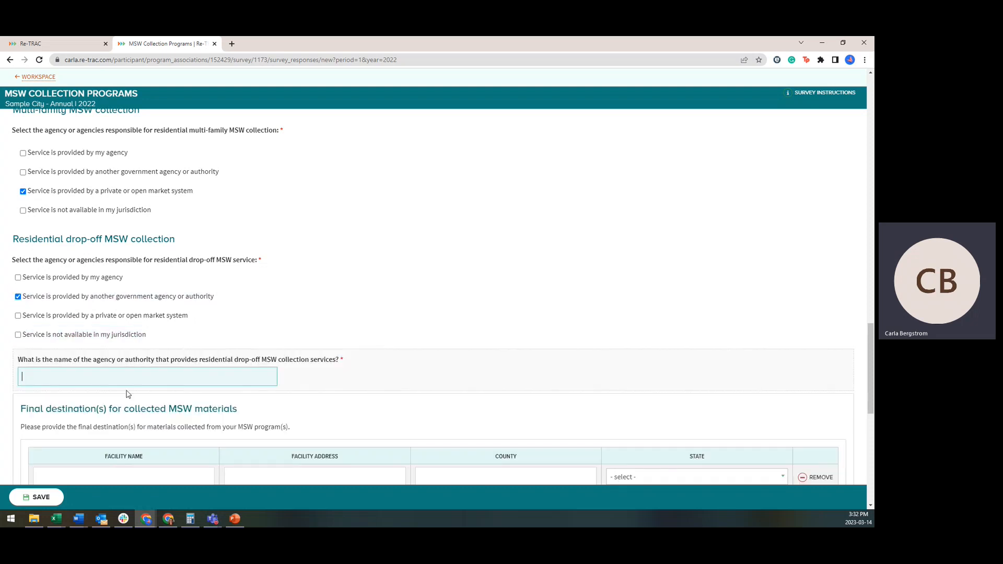
text(XYZ County)
Step: Enter WTE Facility and its street address as the first final destination for collected MSW materials
scroll(415, 379, down, 4)
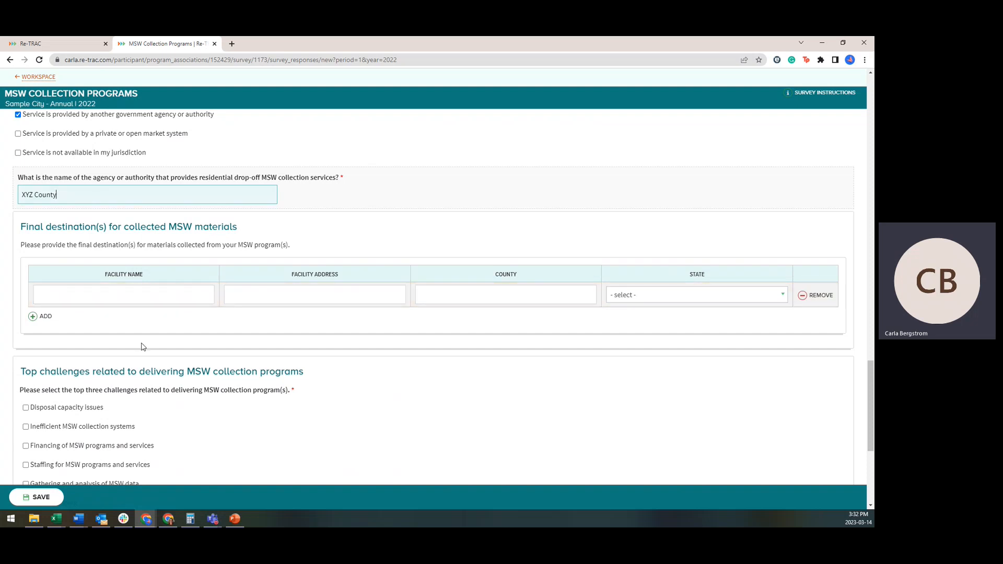
click(62, 297)
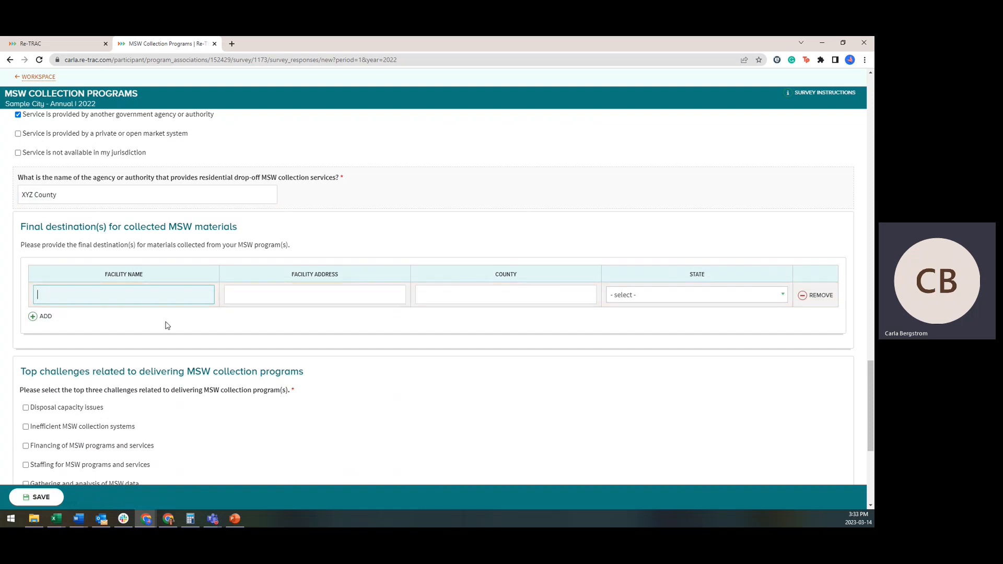
text(WTE Facility)
click(244, 288)
text(123)
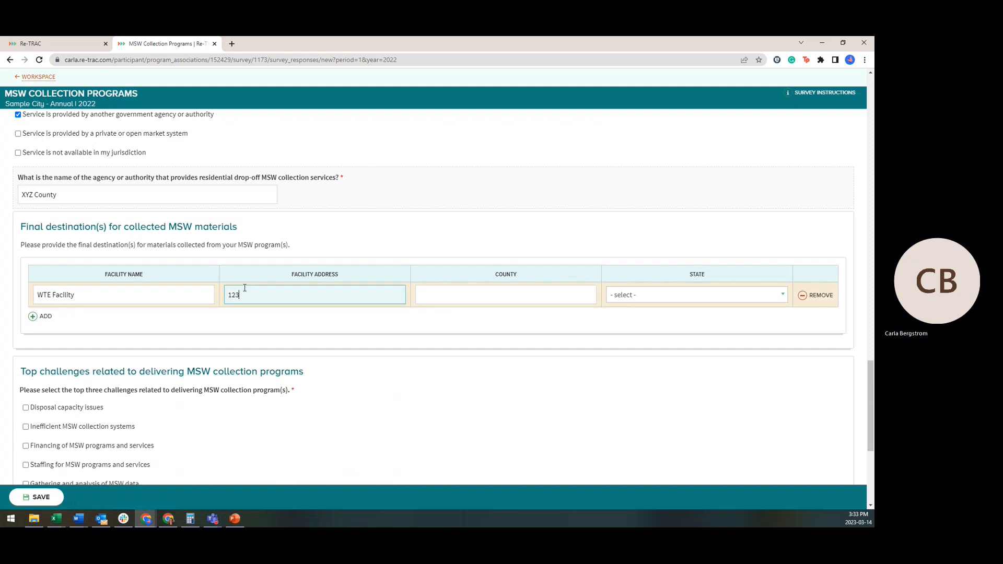
text( Market Ave)
Step: Set the WTE Facility's county to Kent and its state to Michigan
click(500, 294)
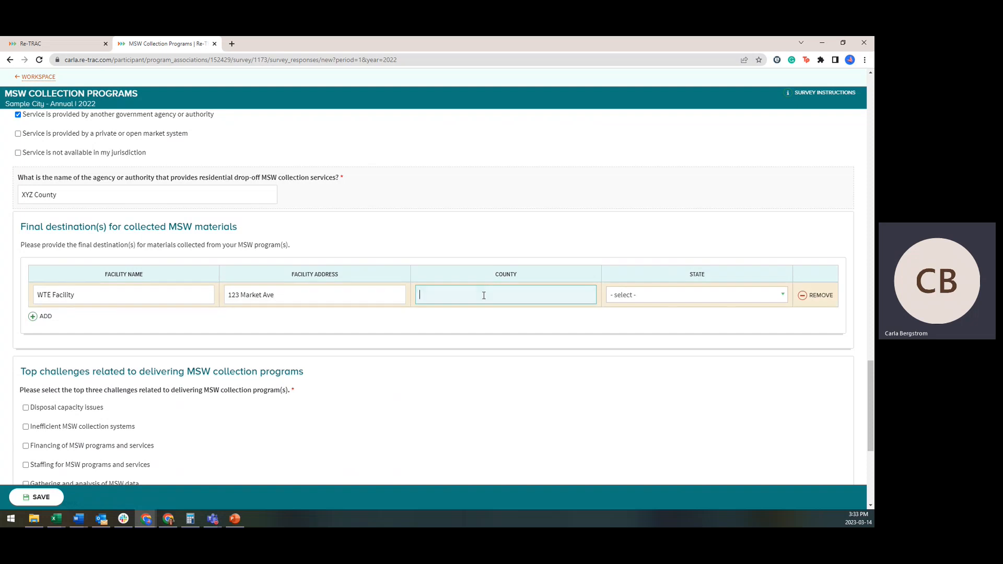
click(642, 296)
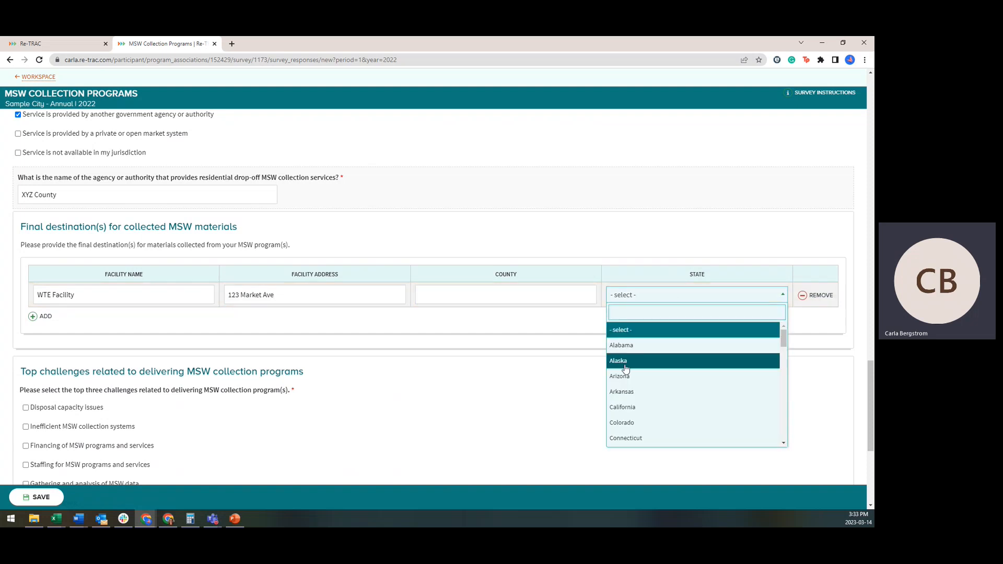
click(517, 303)
text(Keny)
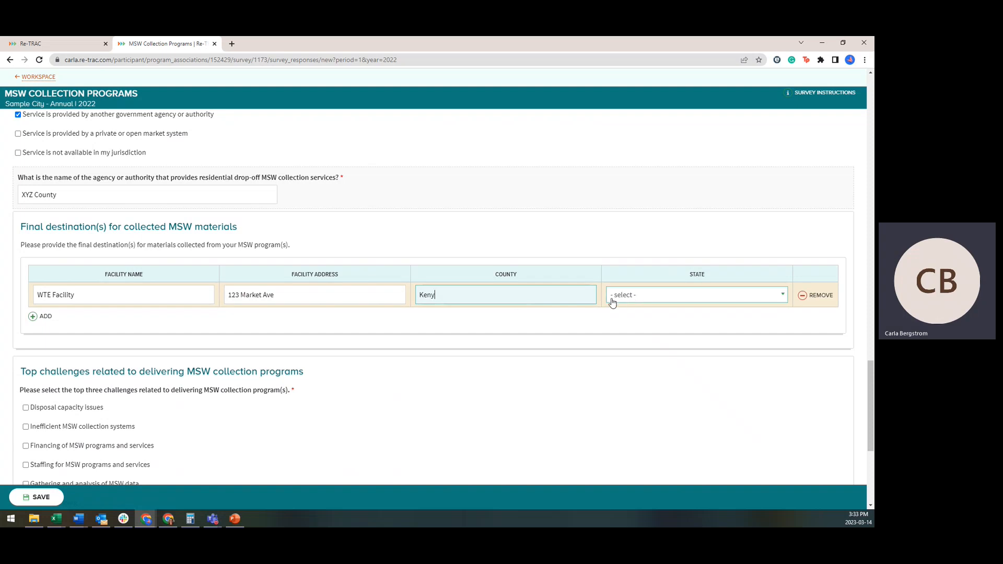
key(BackSpace)
text(t)
click(635, 295)
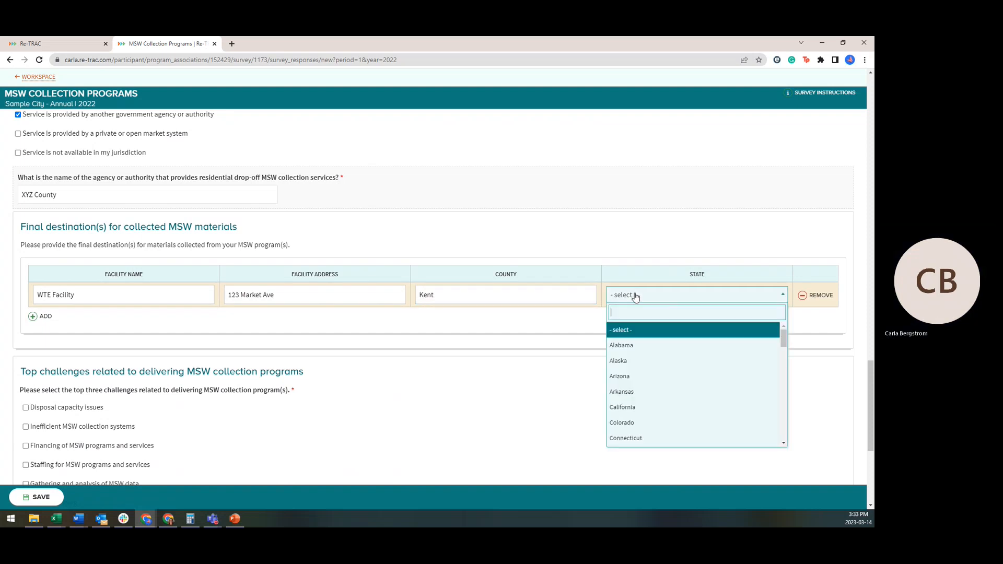
scroll(641, 334, down, 2)
text(m)
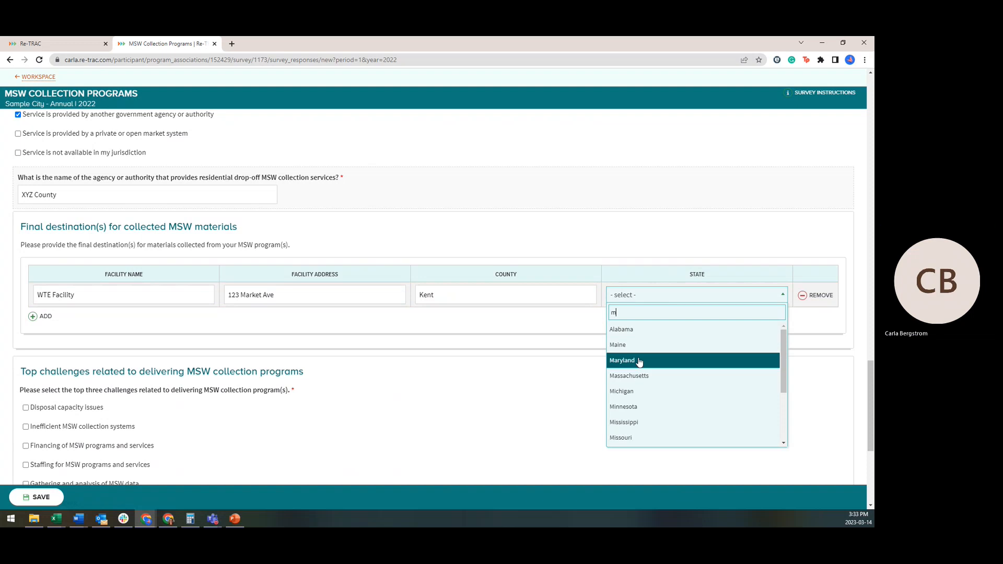
click(625, 392)
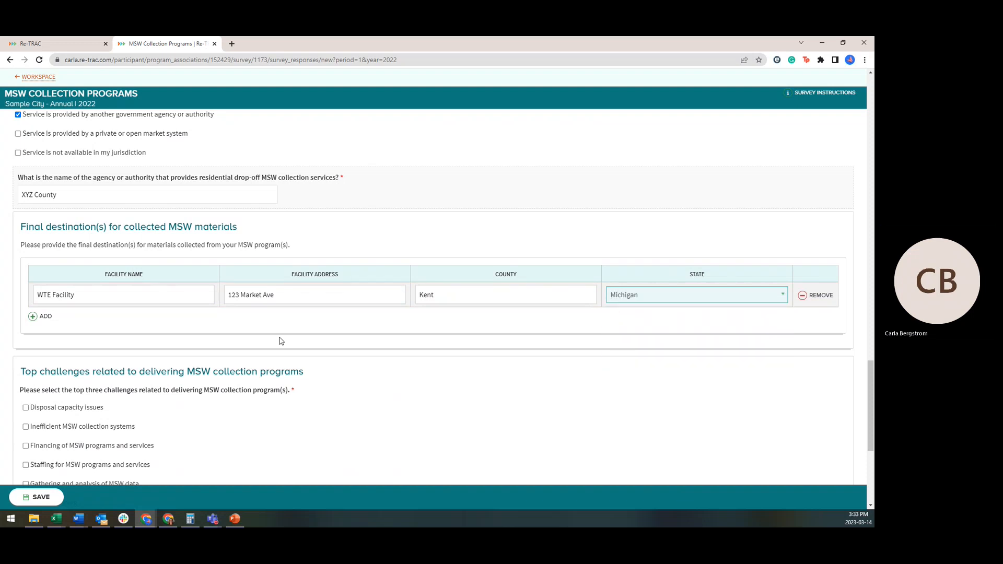
Step: Add a second final destination, ABC Landfill, with its street address, county Kent and state Michigan
click(33, 317)
click(90, 319)
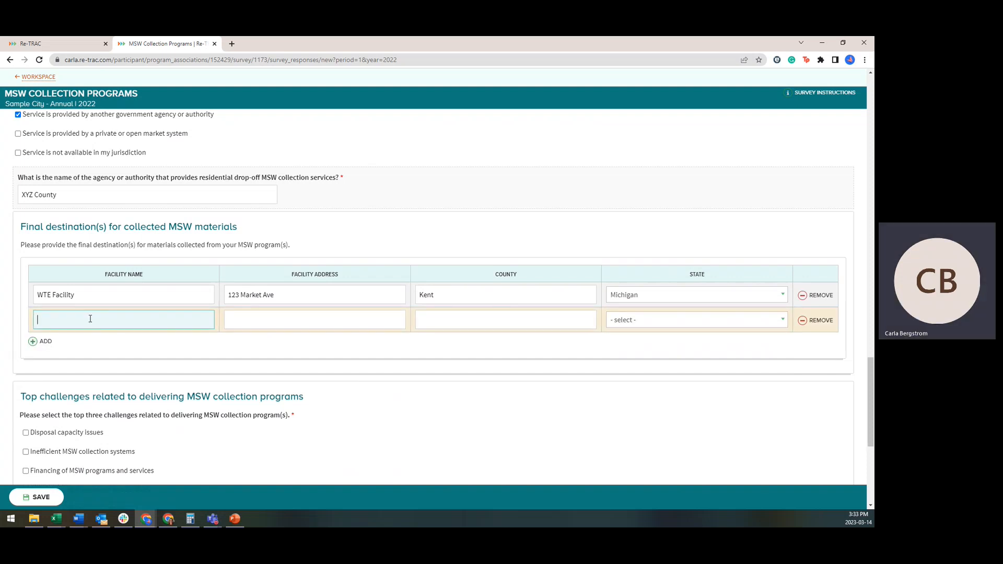
text(ABC Landfill)
click(257, 319)
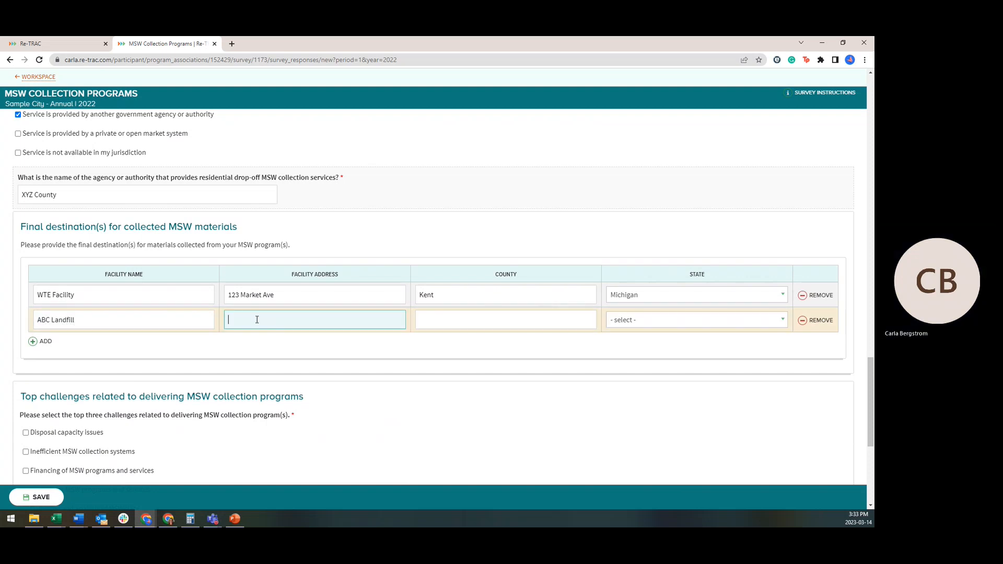
text(777 Smith Street)
click(441, 321)
text(Kent)
click(656, 323)
text(mi)
click(622, 354)
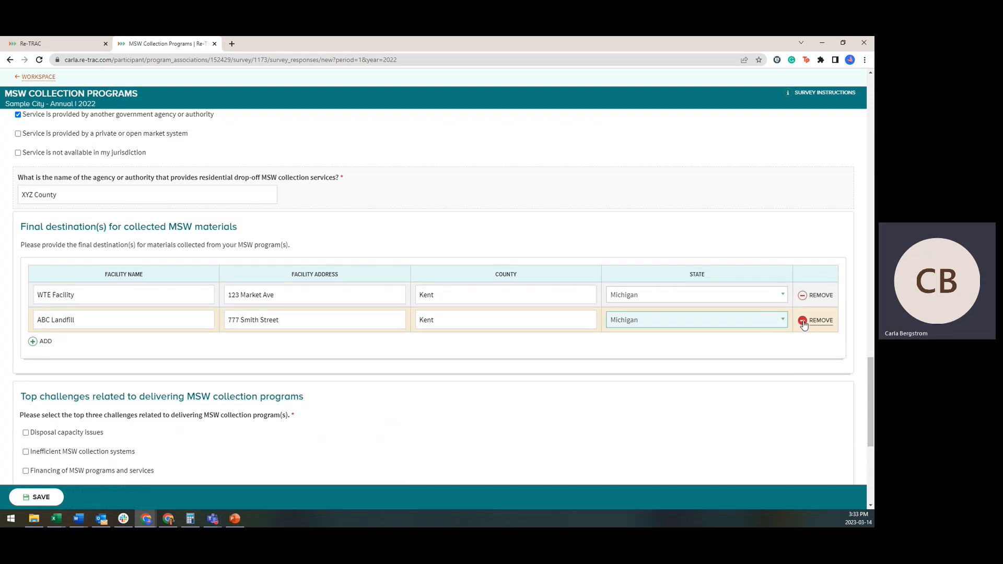
Step: Select illegal dumping, lack of coordination with regional, state, or national government agencies, and disposal capacity issues as the top three MSW challenges
scroll(391, 344, down, 3)
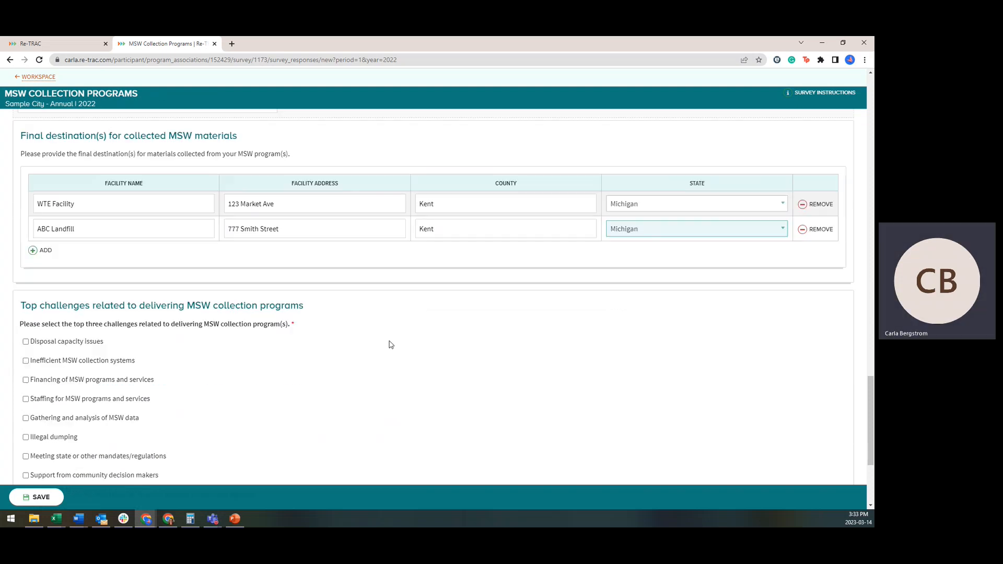
scroll(390, 345, down, 2)
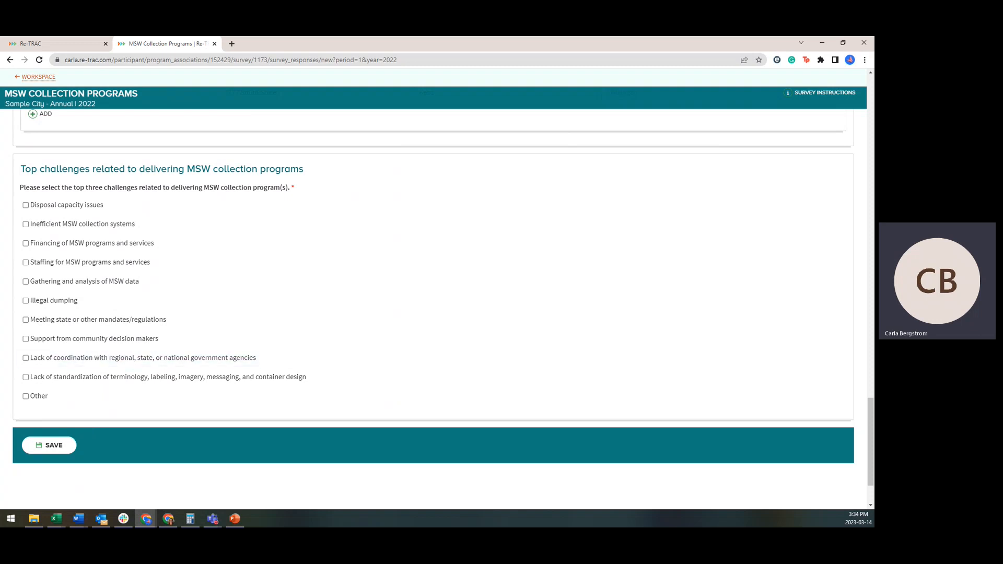
click(68, 303)
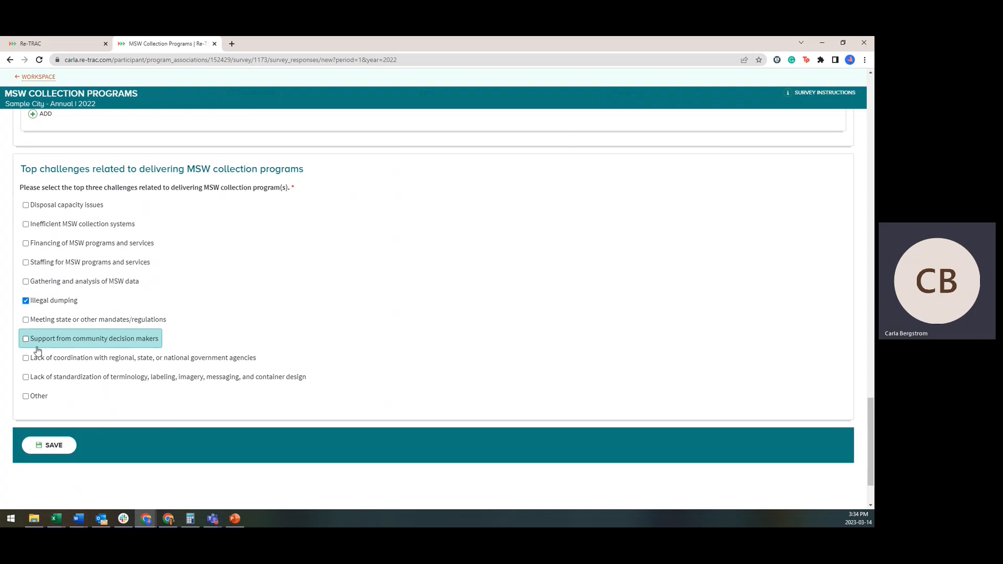
click(61, 359)
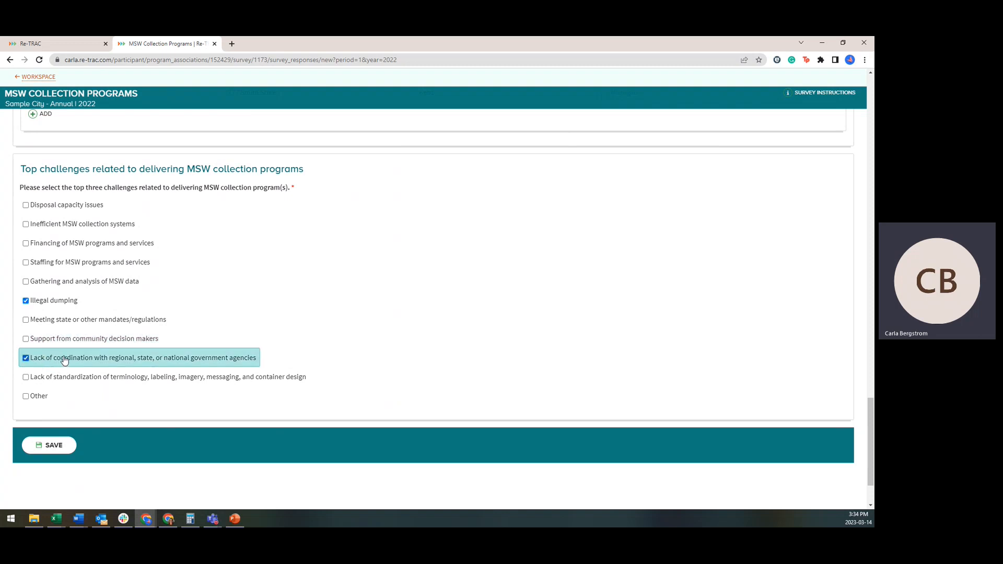
click(83, 208)
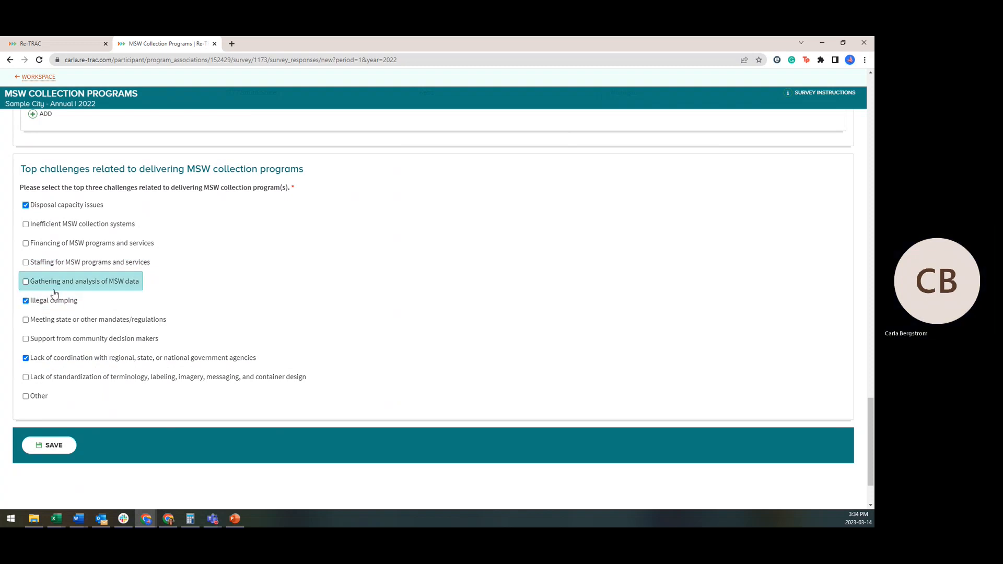
Step: Save the MSW Collection Programs survey response as Mark Complete and confirm its submission
click(54, 447)
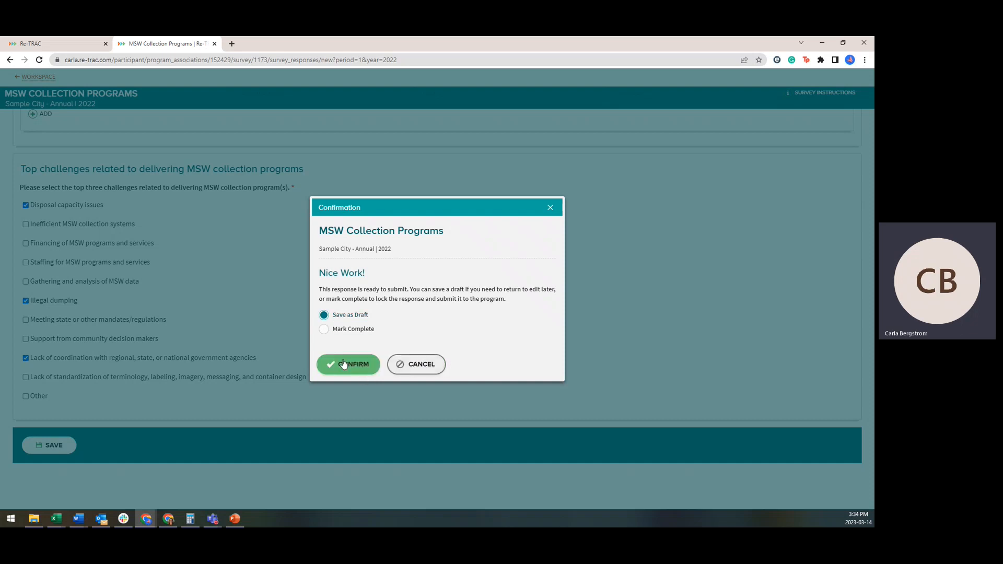
click(324, 330)
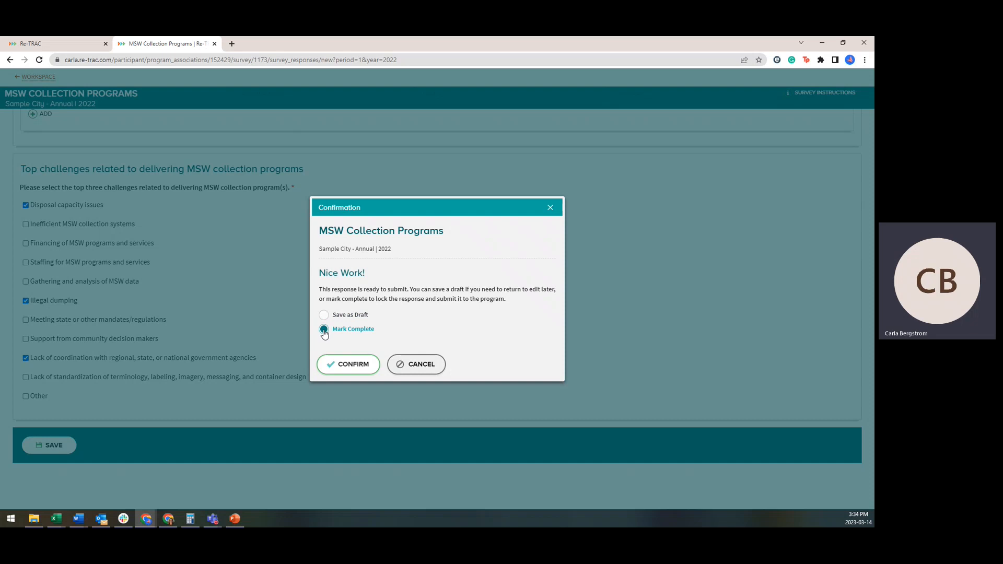
key(ctrl)
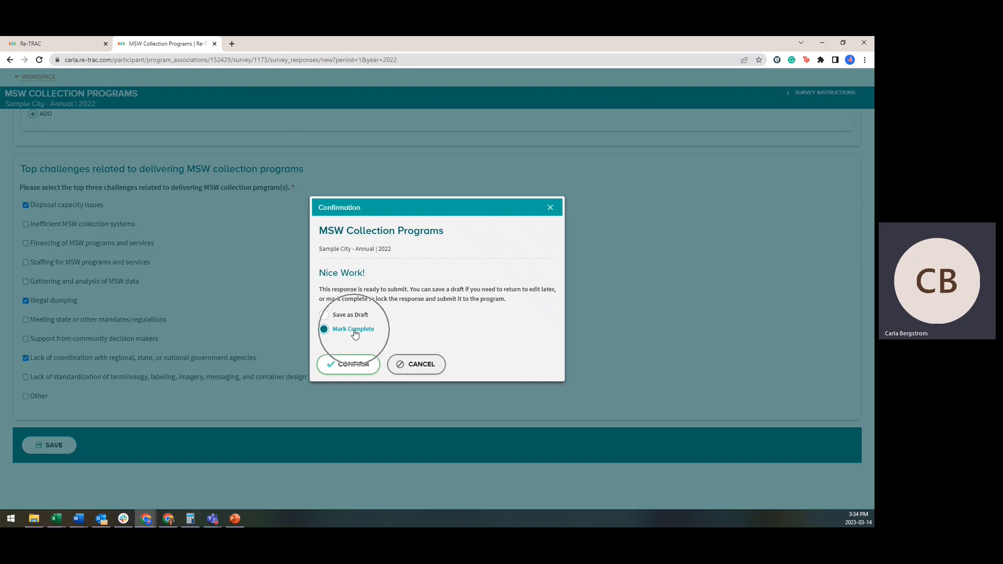
click(348, 364)
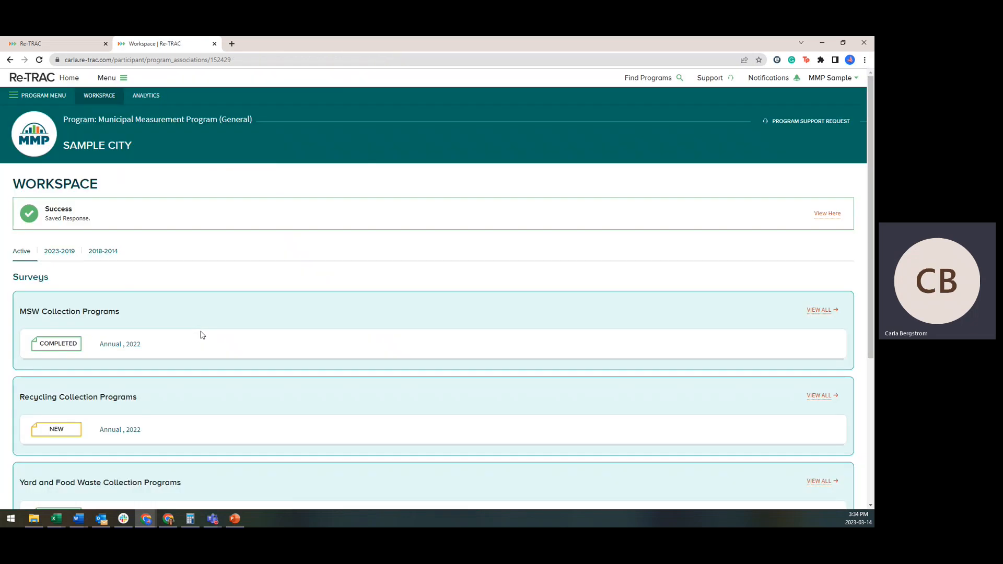
drag(868, 312, 862, 337)
click(62, 279)
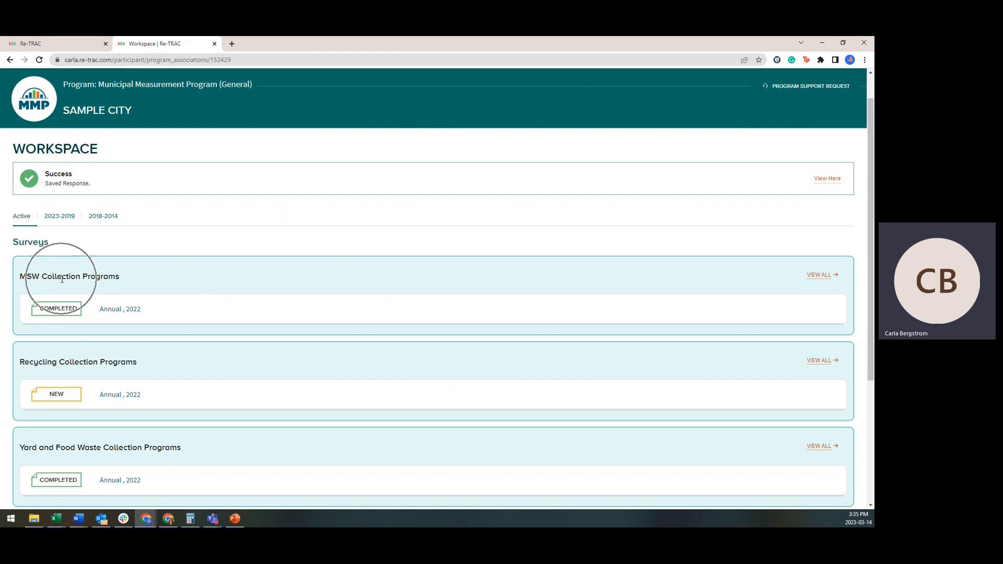
click(51, 395)
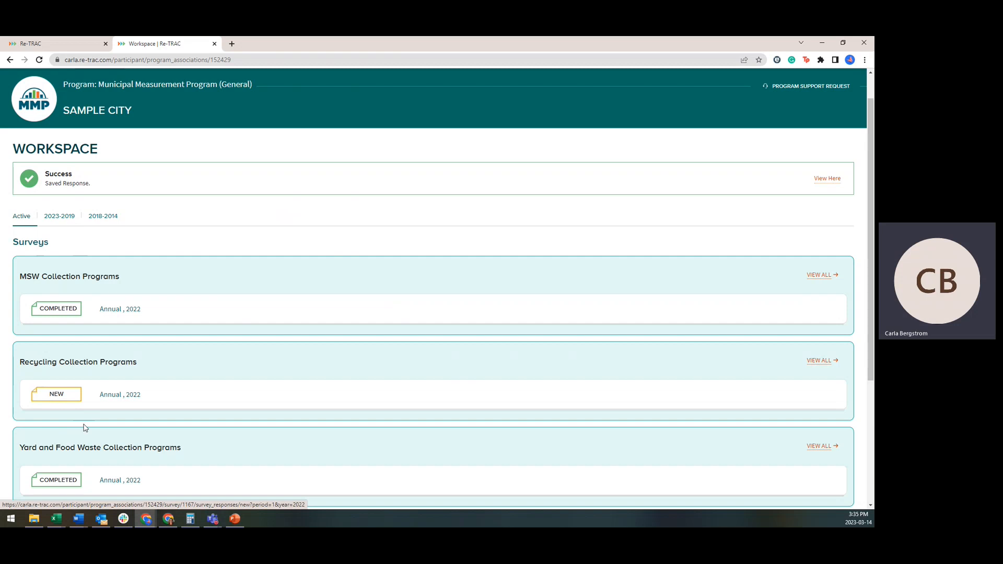
click(64, 481)
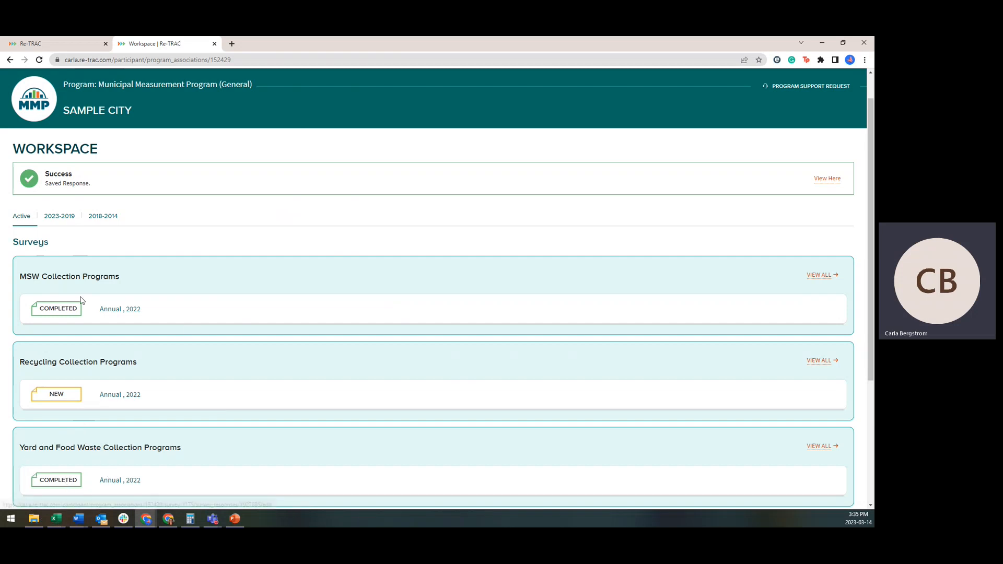
Step: Open the completed 2022 MSW Collection Programs survey, examine its status notice about editing, and return to the workspace
click(68, 309)
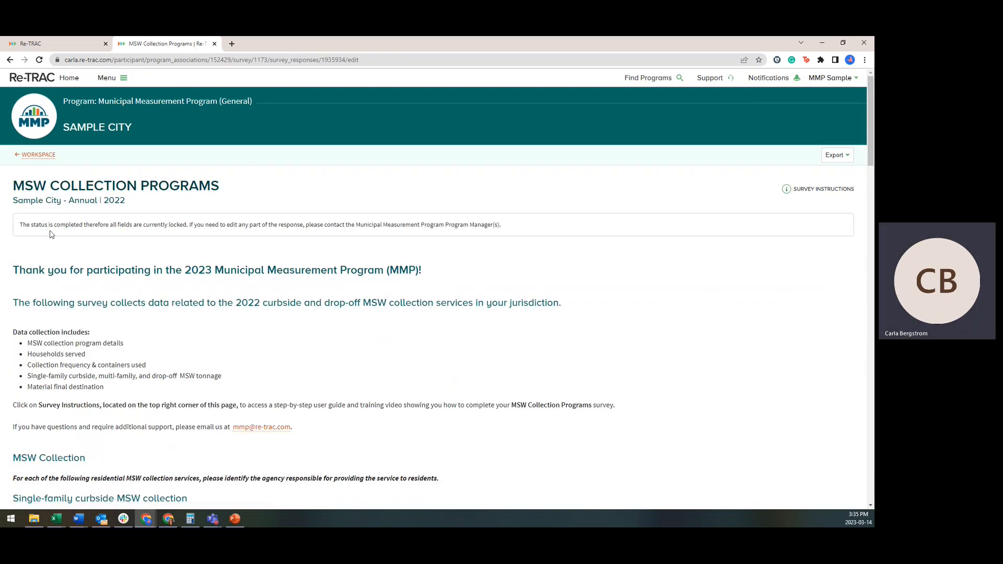
drag(110, 224, 189, 224)
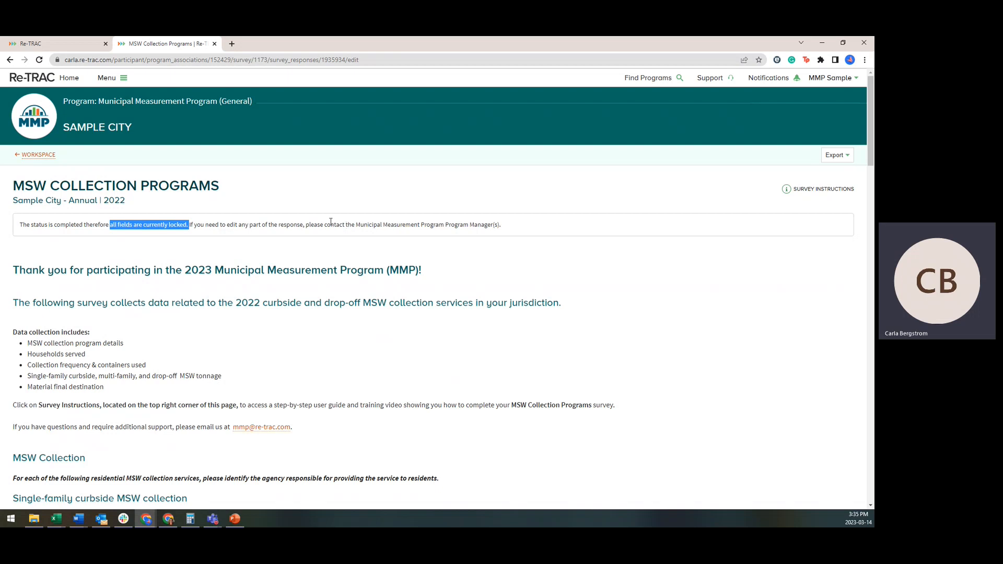
click(38, 155)
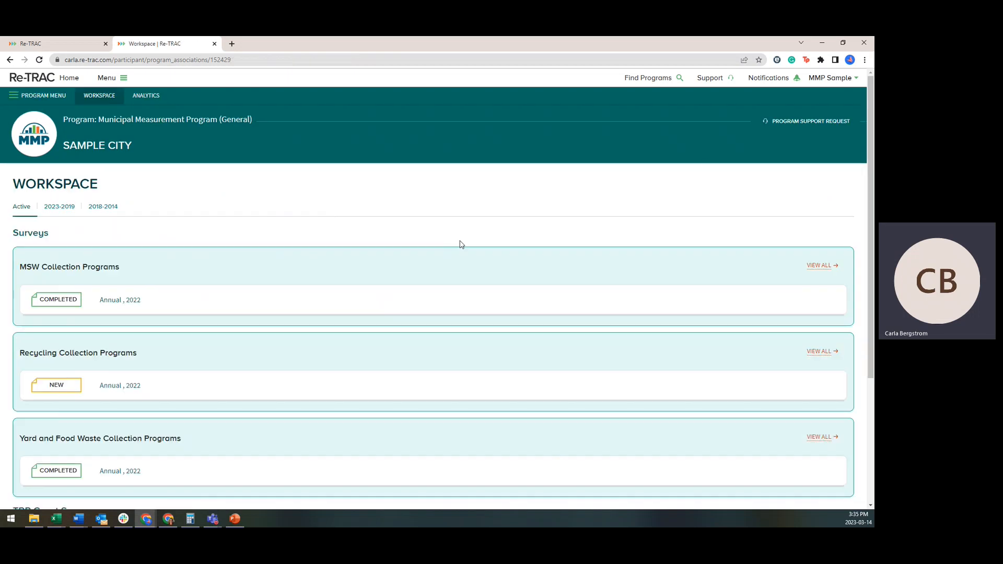
Step: View the Program Support Request form without sending it, and revisit the completed 2022 MSW Collection Programs survey before returning to the workspace
click(798, 124)
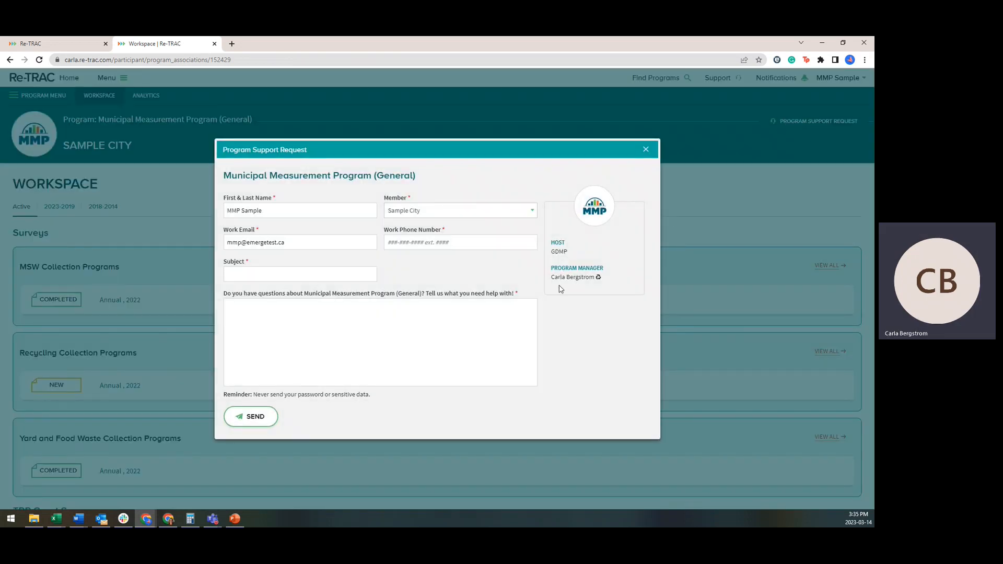
click(647, 153)
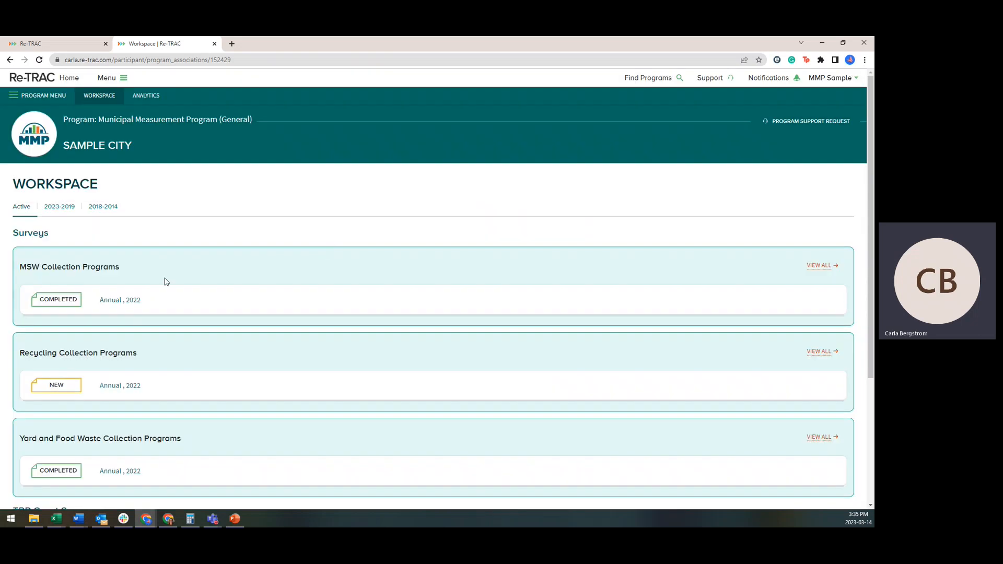
click(73, 301)
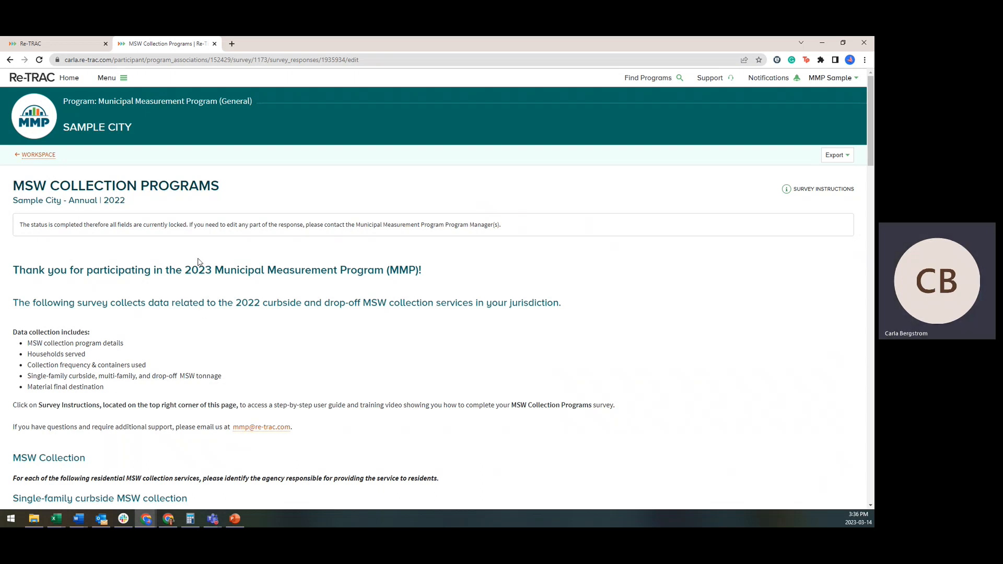
click(37, 155)
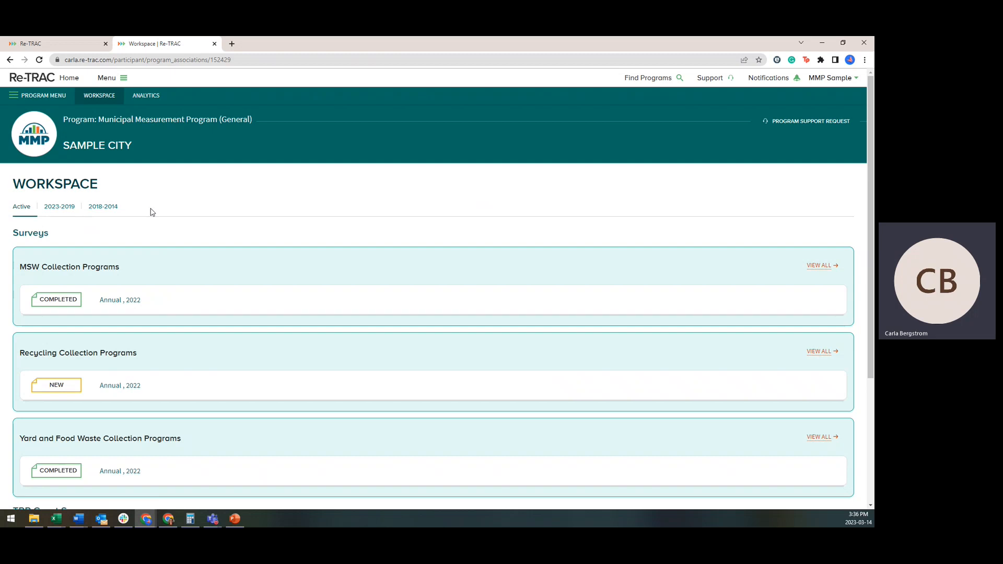
Step: Review the contact fields and program manager details in the Program Support Request form and close it without sending a request
click(107, 387)
click(133, 439)
click(792, 123)
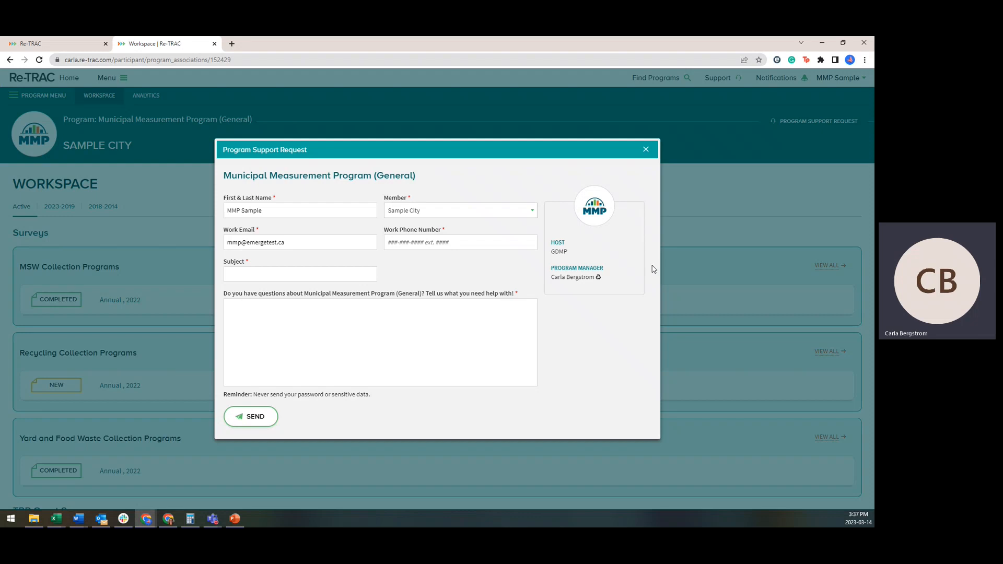
click(807, 122)
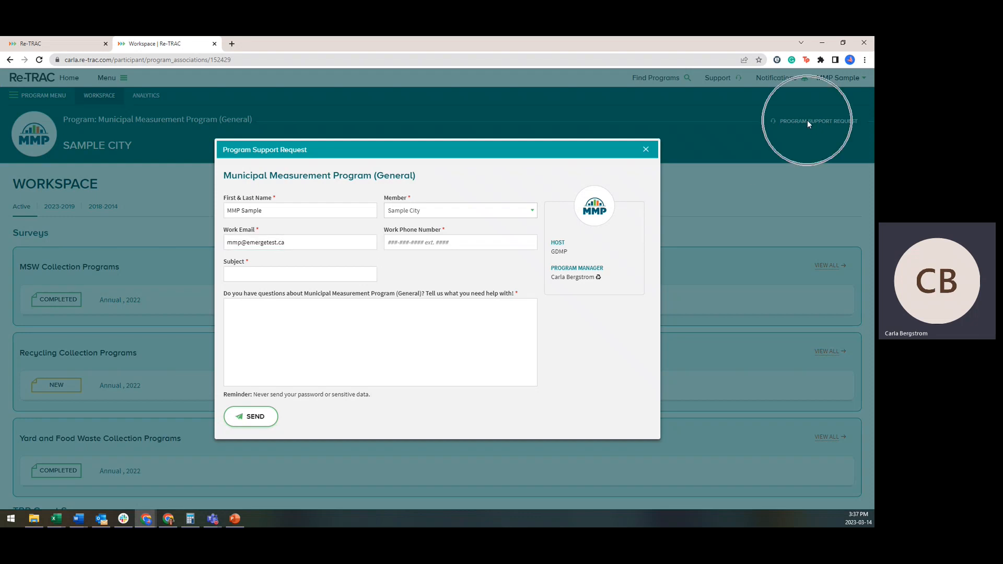
click(646, 152)
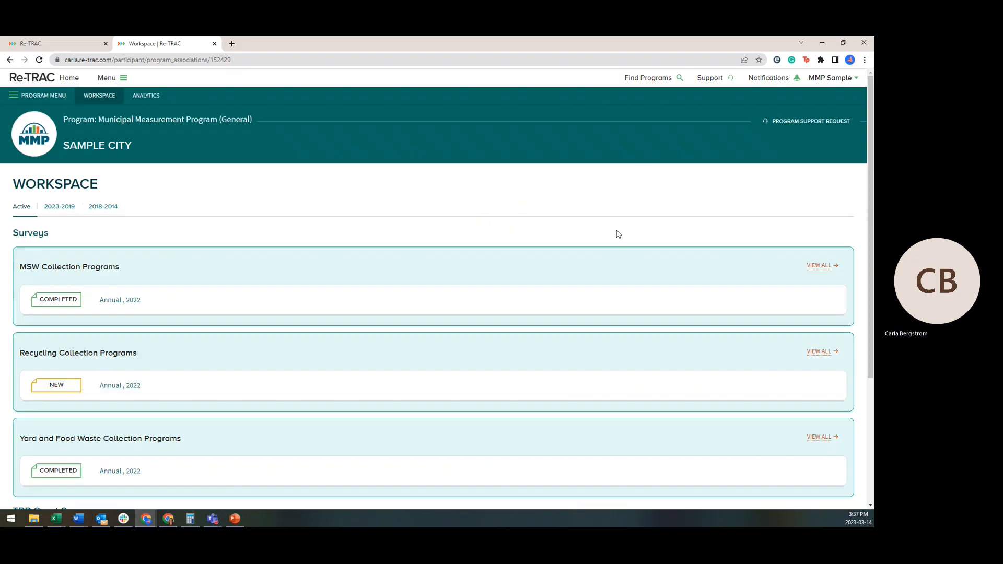